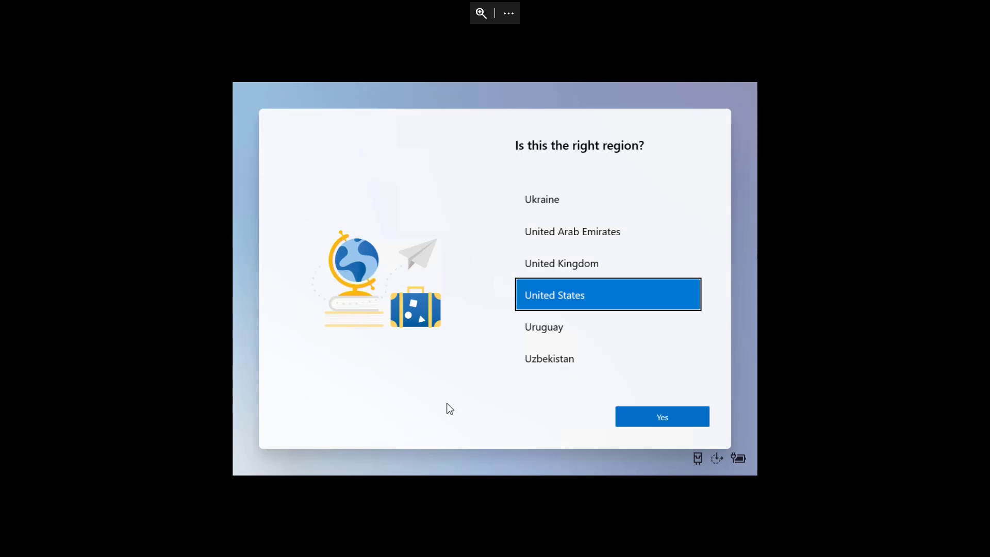
- Confirm United States and the US keyboard, skip a second layout, and accept the licence
left_click(648, 415)
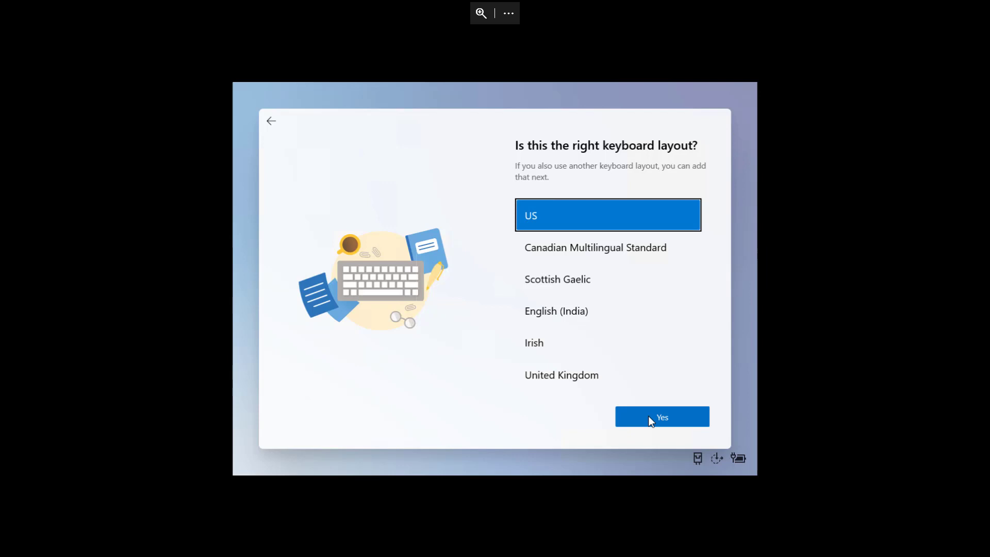
left_click(648, 416)
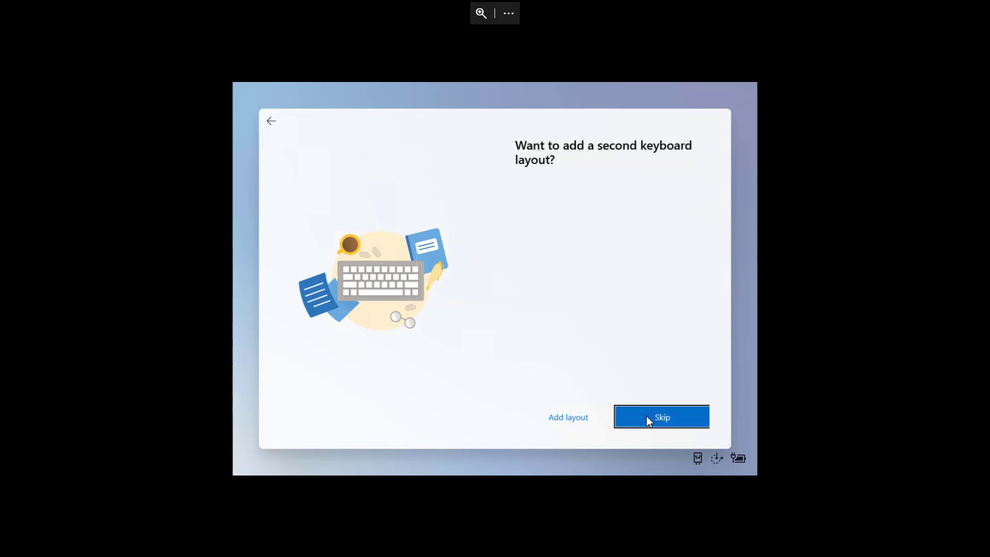
left_click(624, 418)
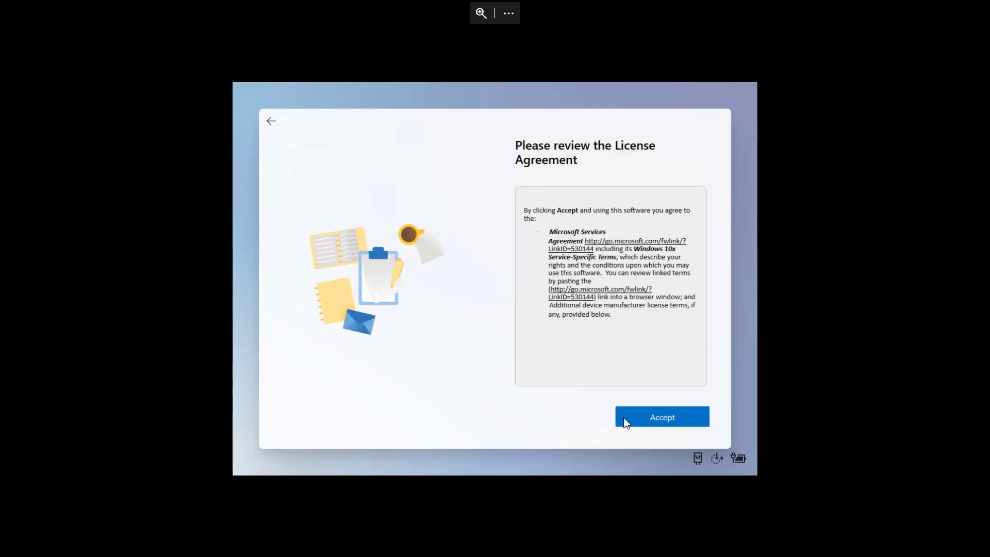
left_click(633, 416)
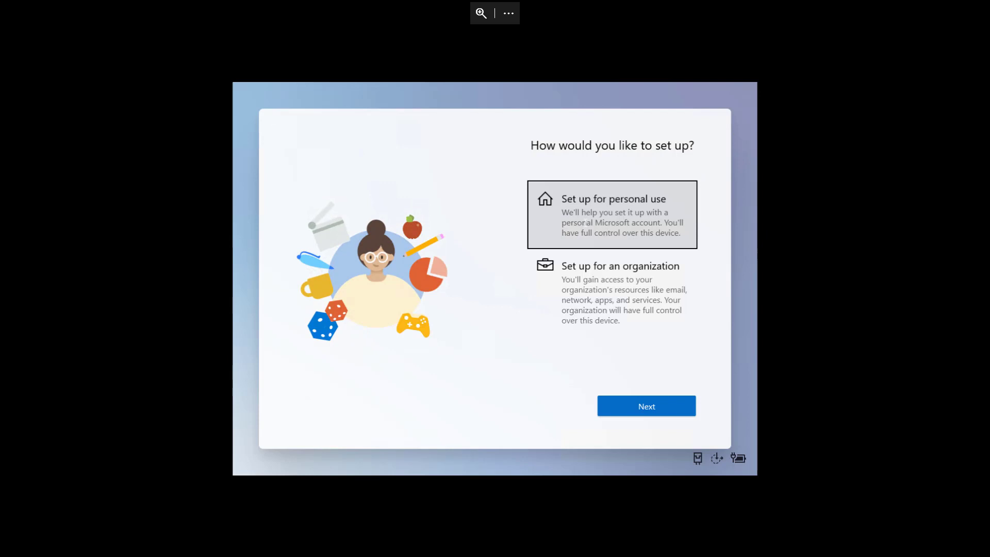
- Choose personal use and sign in with the Microsoft account e-mail and password
left_click(632, 406)
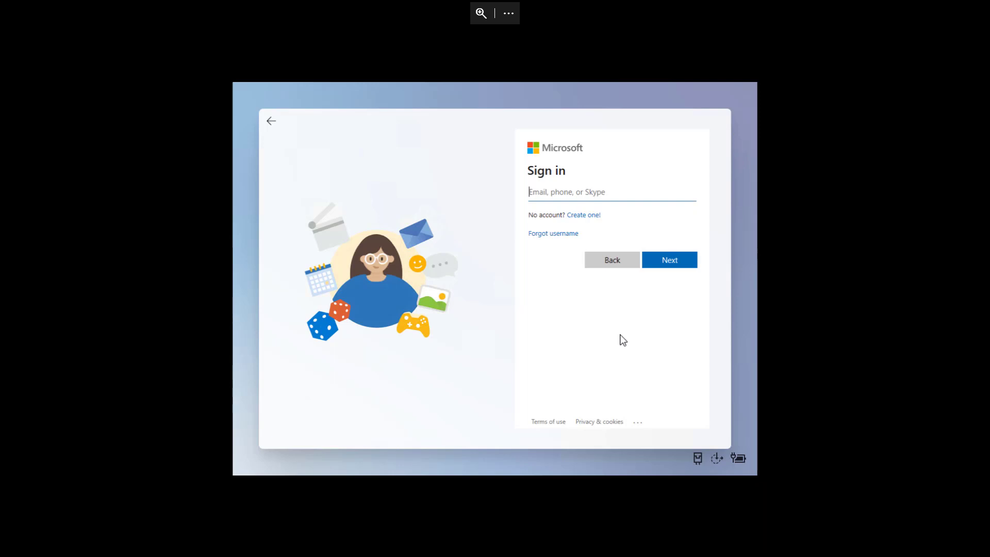
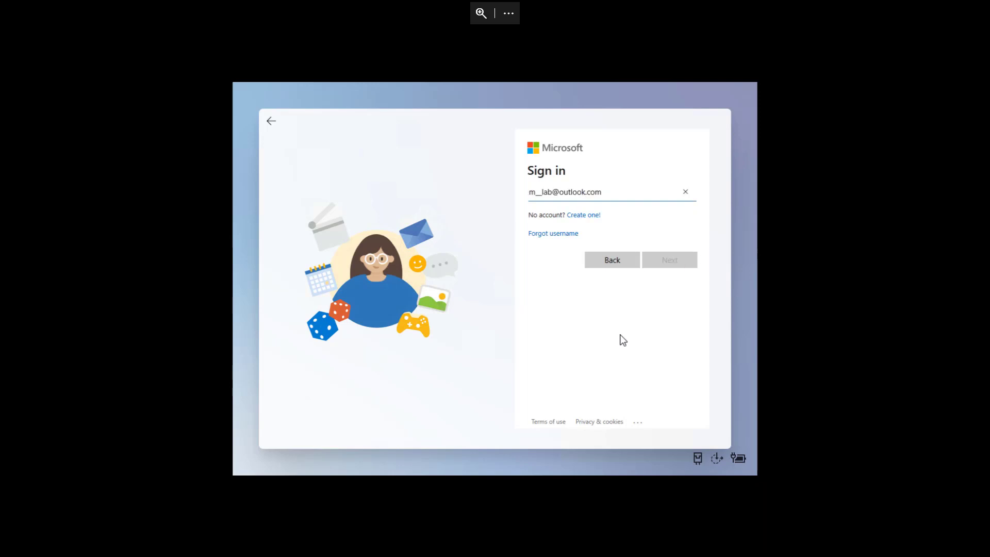
key("Return")
type("••••••••••••")
key("Return")
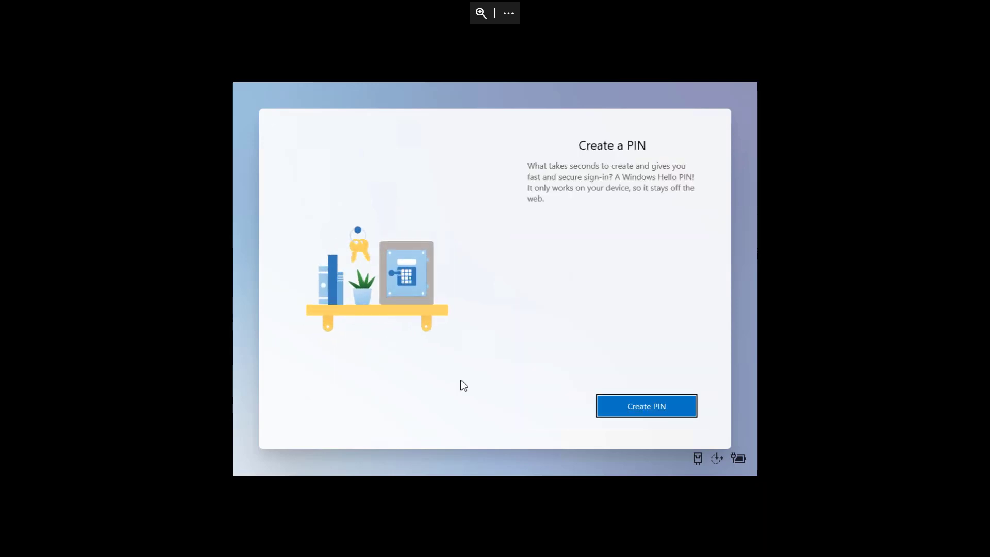
- Create a Windows Hello PIN, retrying with an eight-digit PIN after the four-digit one fails
left_click(624, 410)
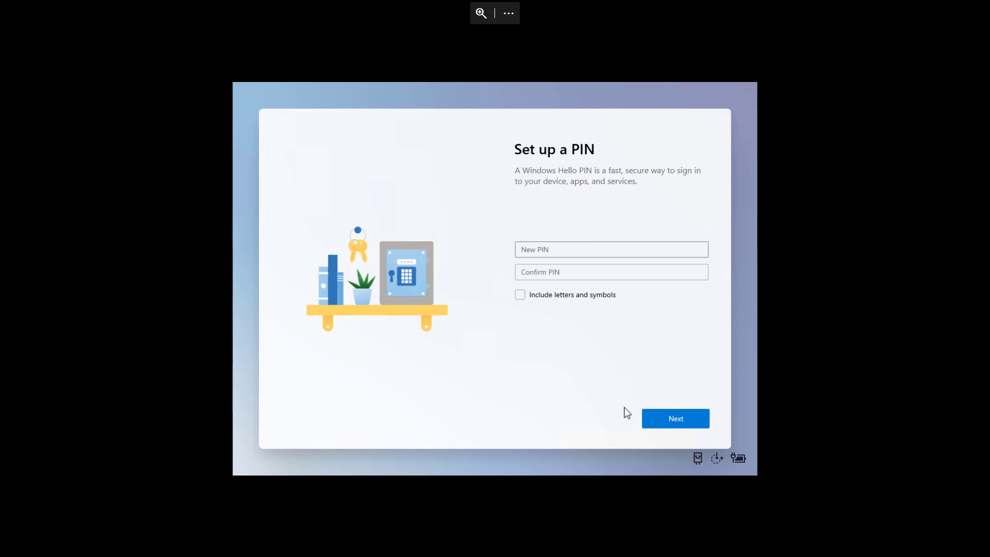
type("1234")
key("Tab")
type("1234")
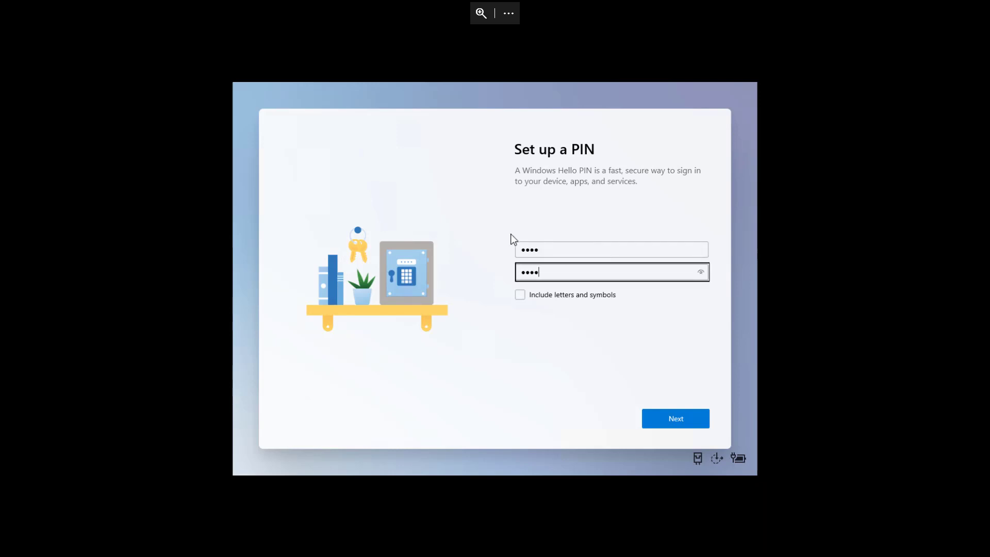
left_click(673, 425)
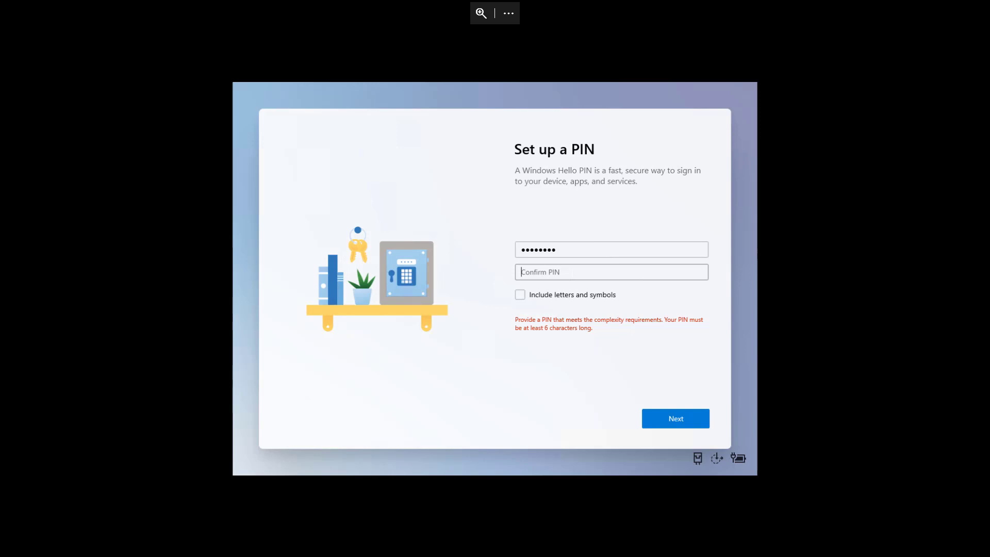
type("12345678")
left_click(658, 419)
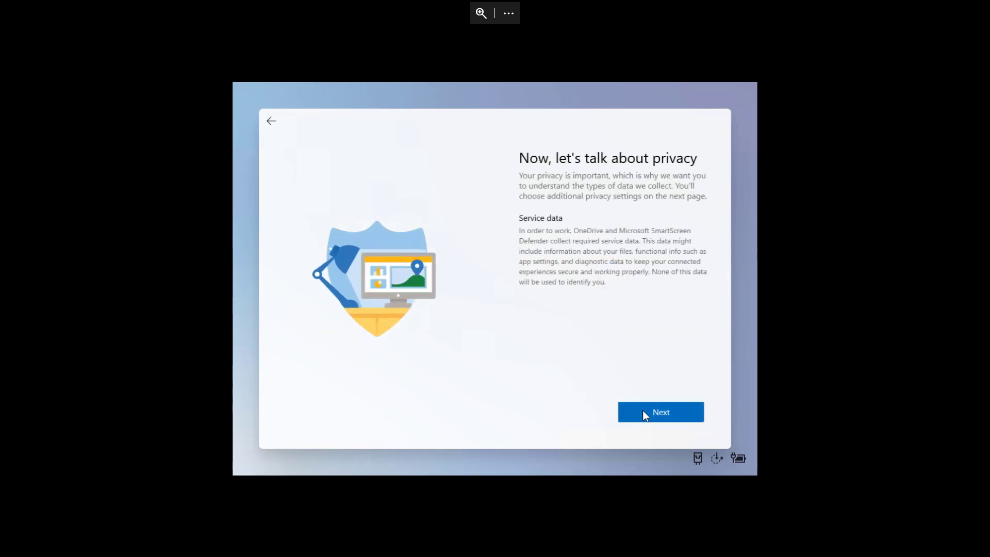
- Continue past the privacy intro, review the toggles, and accept the default privacy settings
left_click(643, 413)
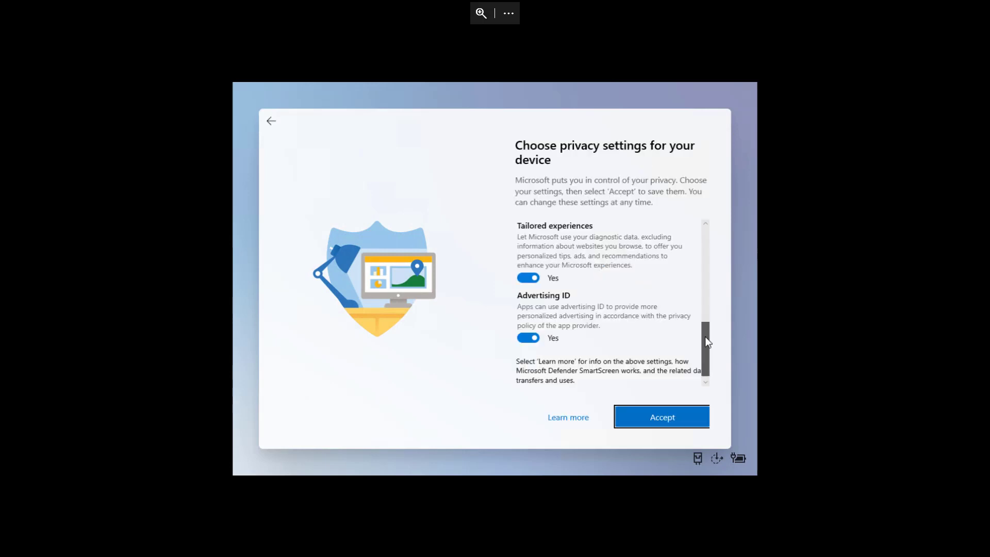
scroll(703, 240, "down", 5)
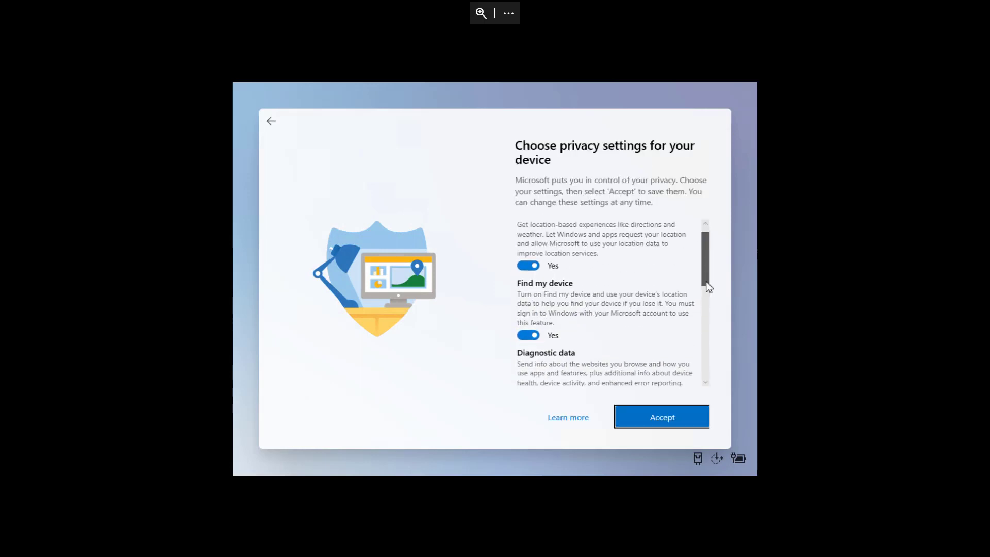
scroll(707, 352, "down", 3)
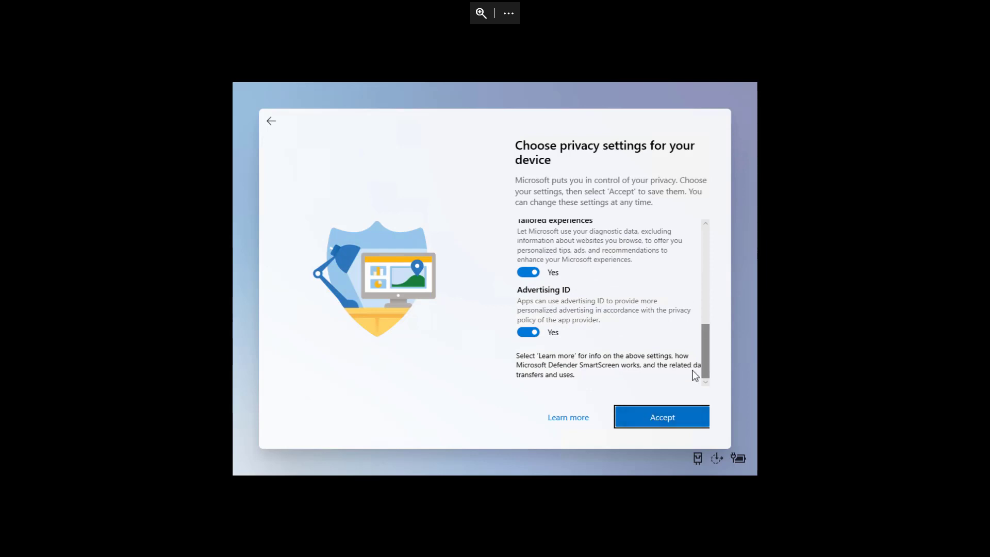
left_click(645, 417)
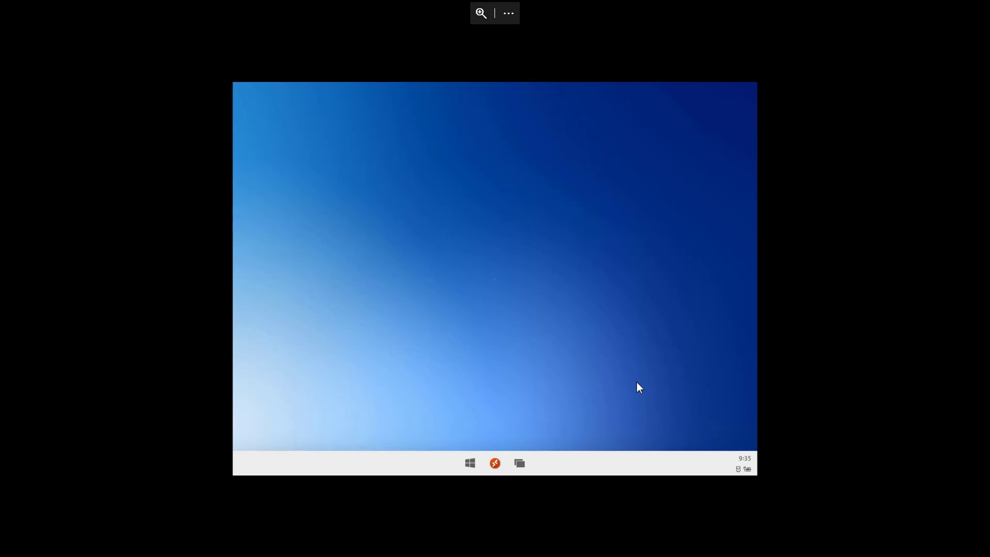
- Search the launcher for 'desk' and then 'resol', then clear the search
left_click(470, 463)
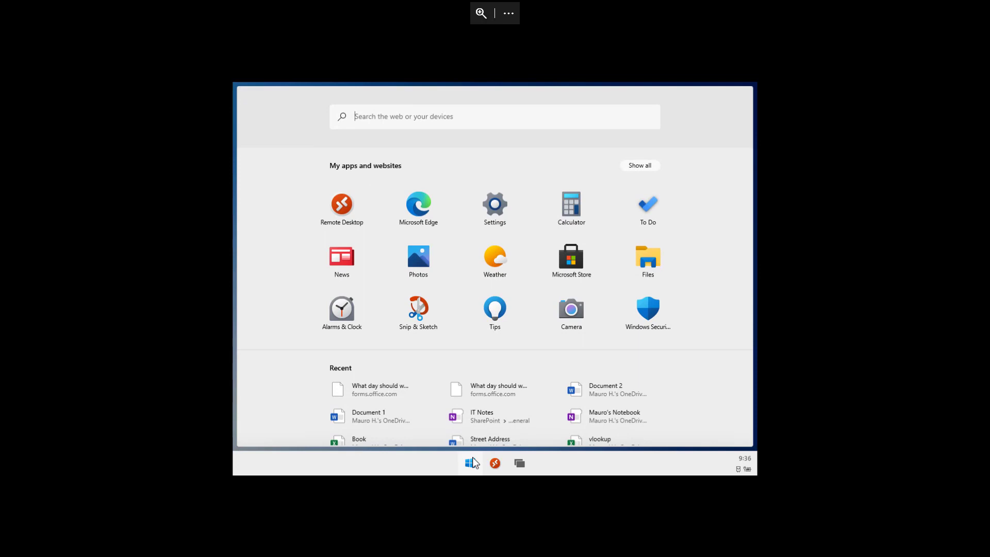
left_click(409, 119)
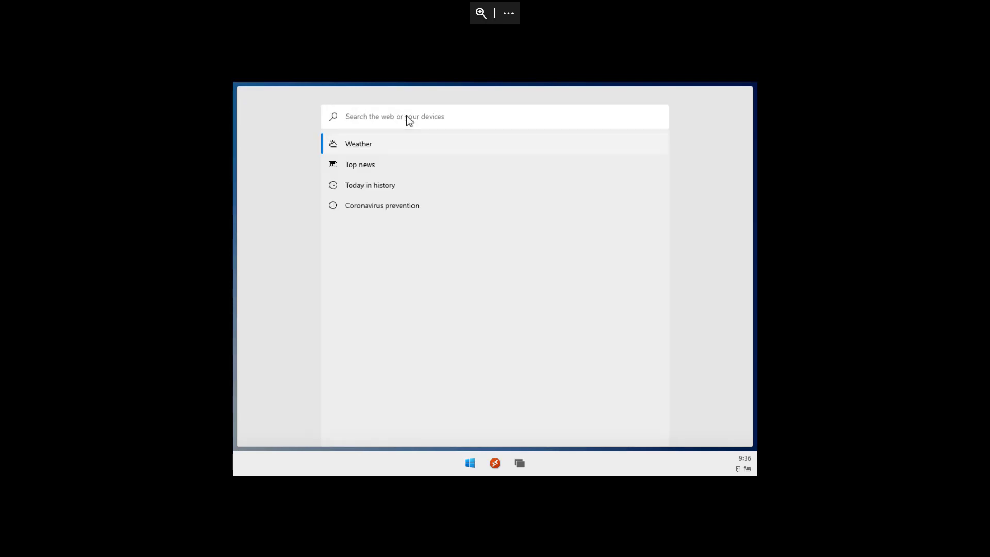
type("desk")
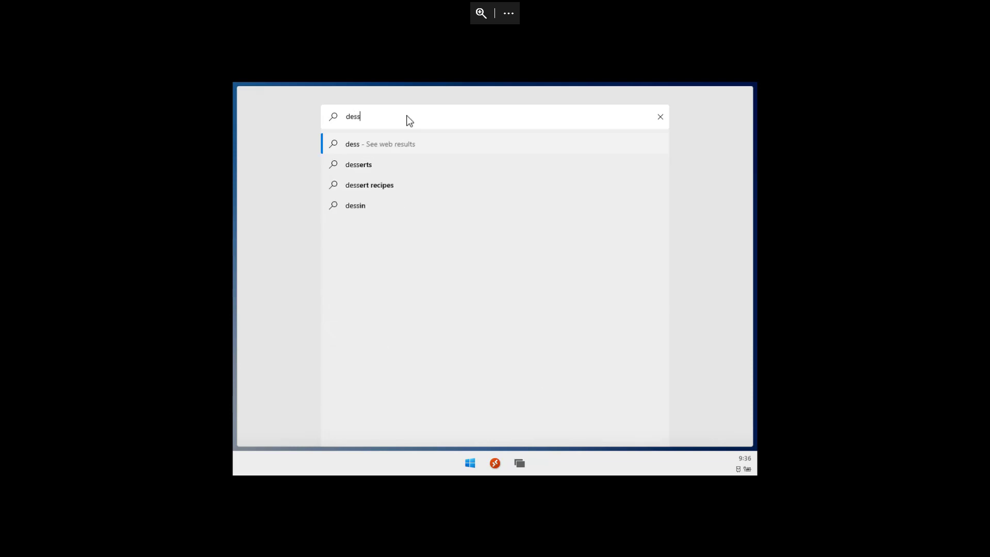
key("BackSpace")
key("BackSpace")
key("BackSpace")
key("BackSpace")
type("resol")
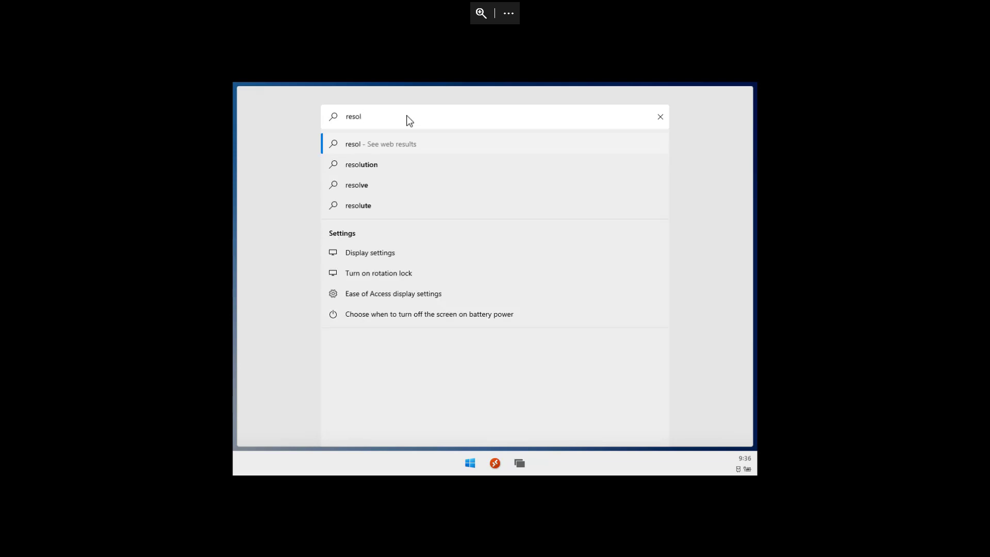
left_click(660, 116)
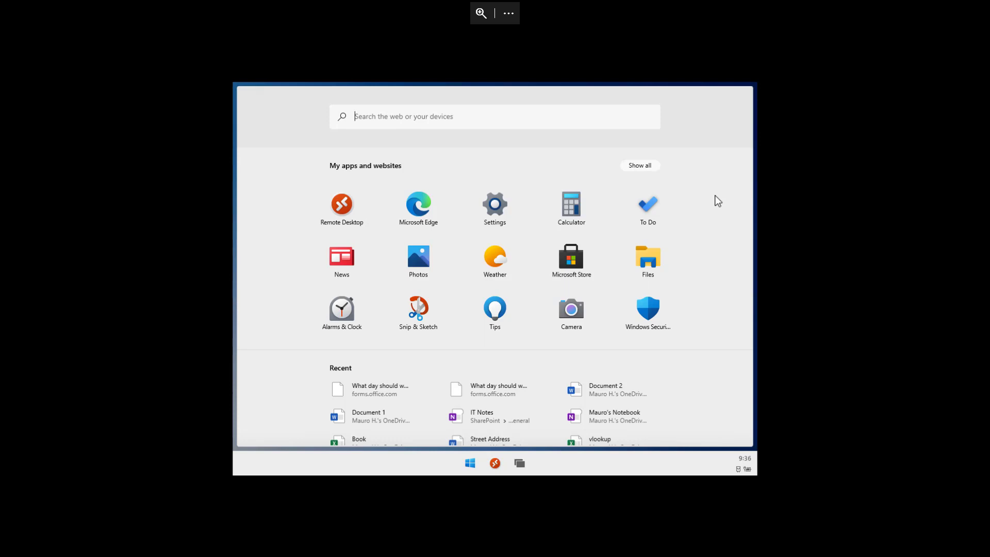
- Drag Calculator into Settings' spot among pinned apps, then expand and collapse the app grid
left_click_drag(572, 211, 494, 212)
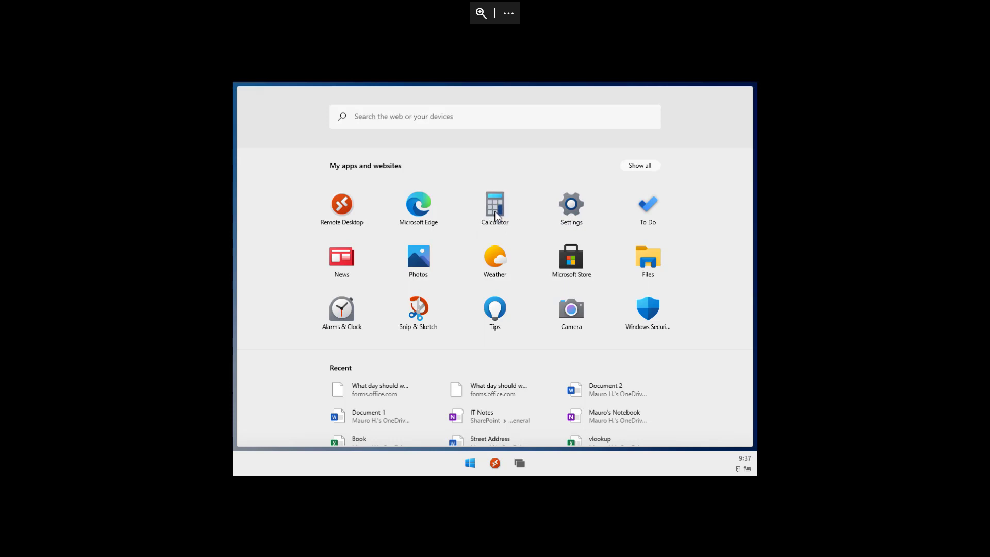
left_click(640, 166)
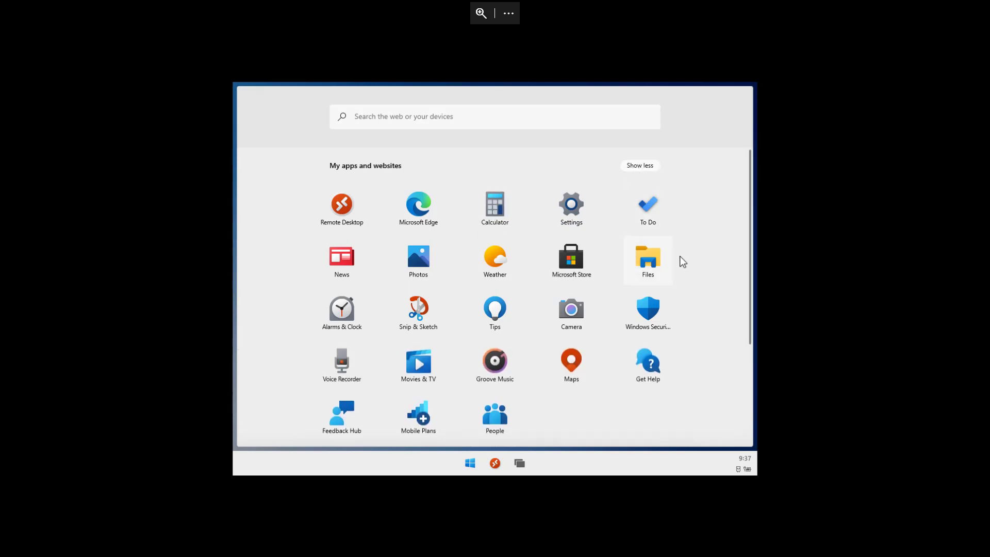
left_click(642, 166)
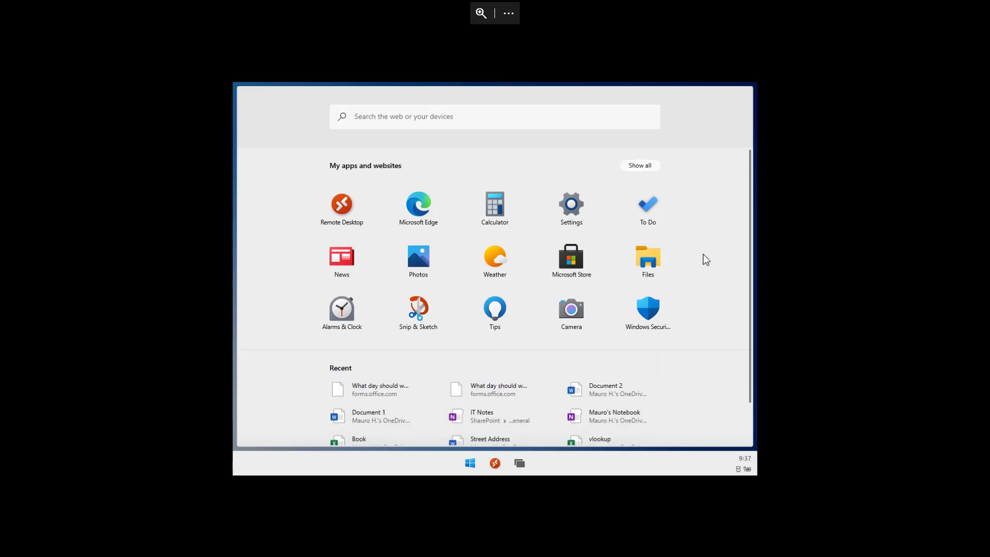
scroll(703, 256, "down", 2)
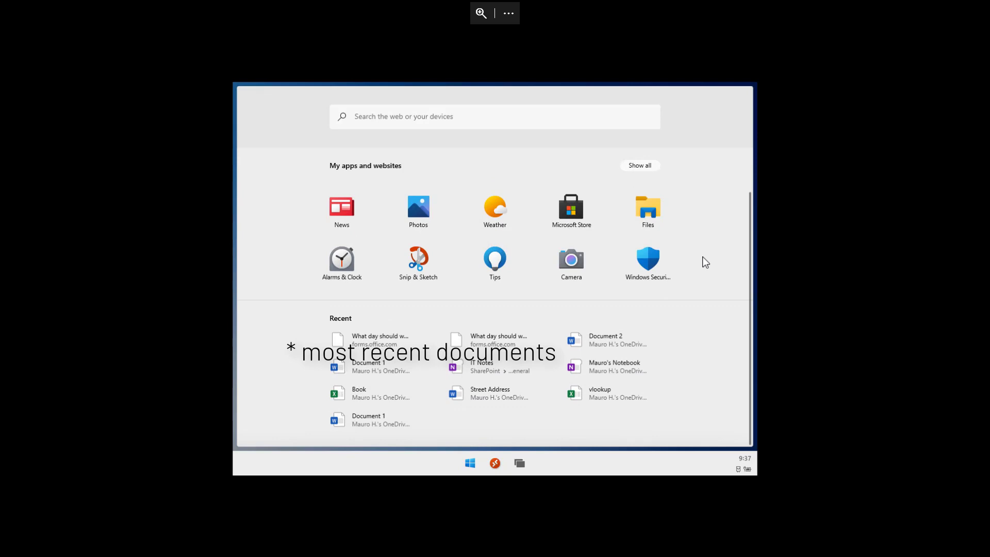
scroll(705, 263, "up", 2)
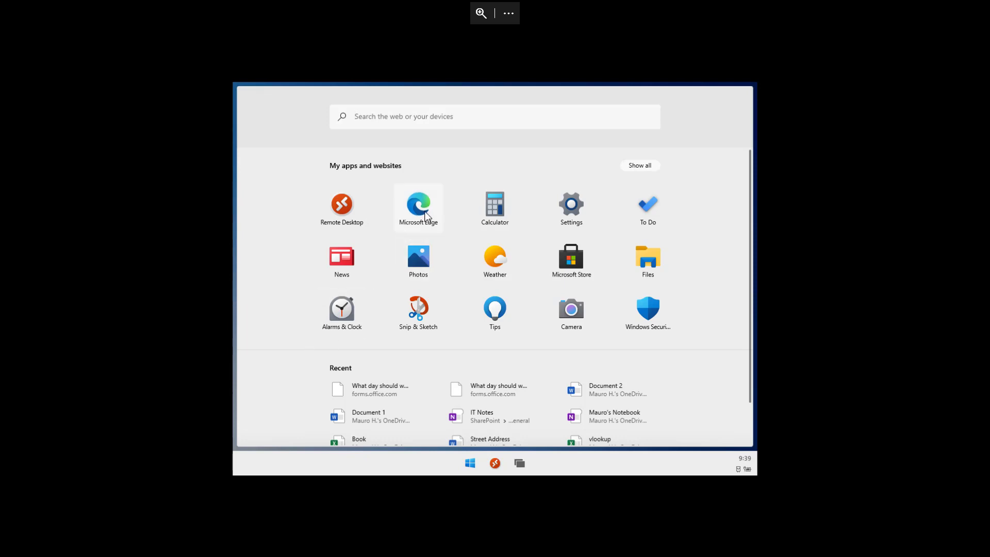
- Launch Edge, then minimize, restore and minimize its window again
left_click(419, 206)
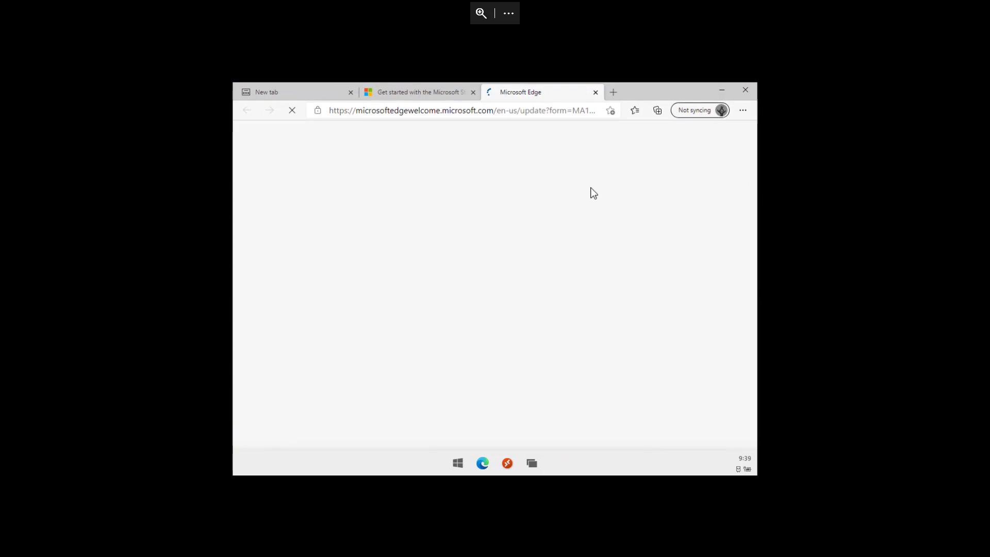
left_click(479, 464)
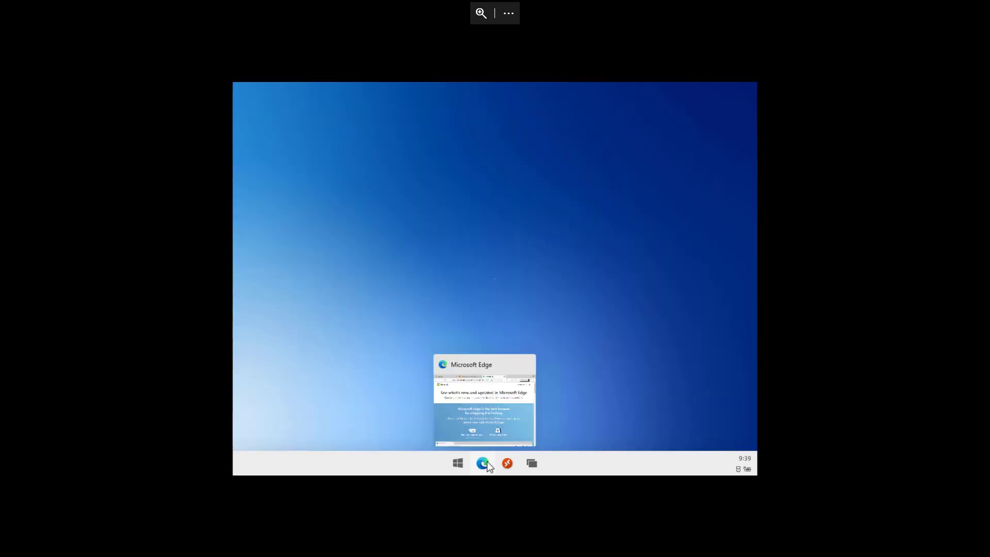
left_click(482, 463)
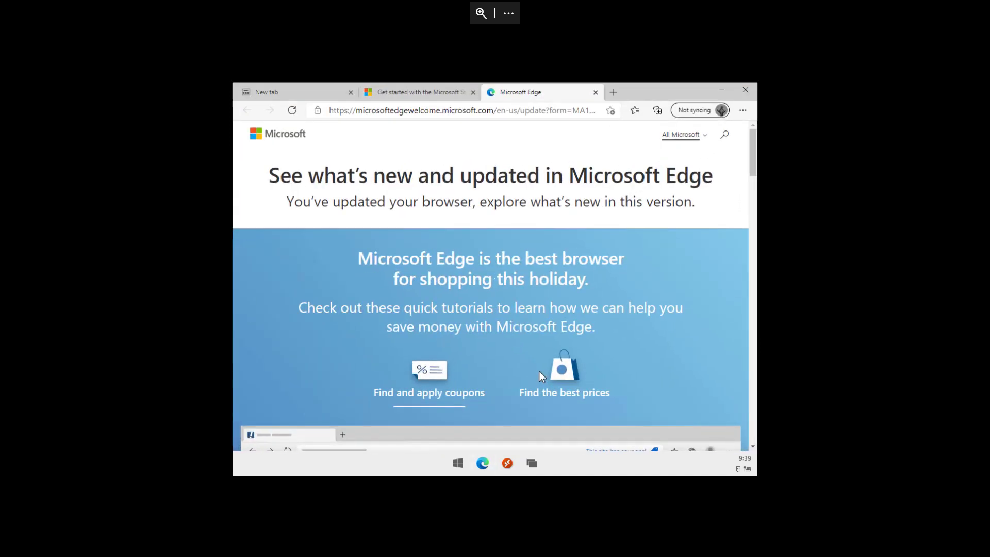
left_click(714, 92)
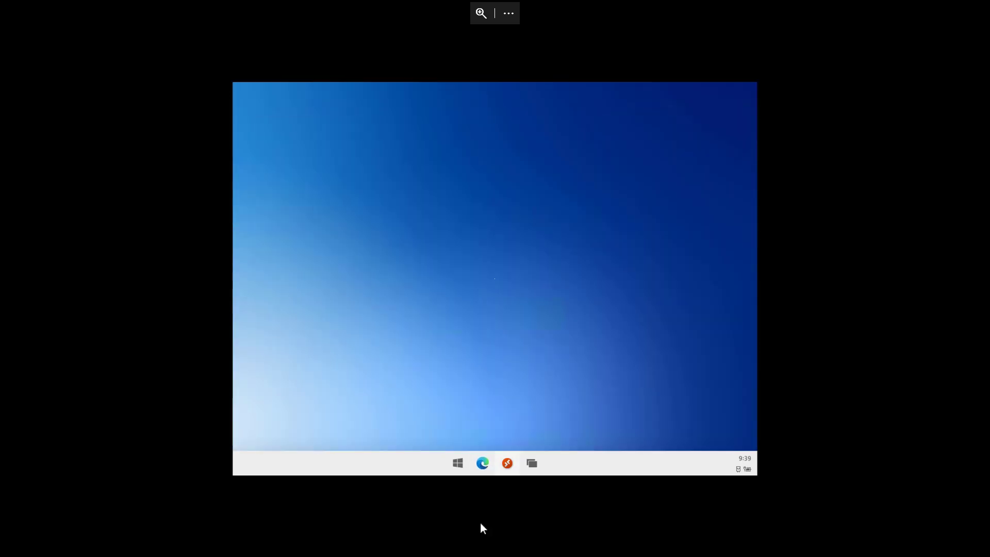
- Close the Edge window from its taskbar icon's context menu
mouse_move(486, 465)
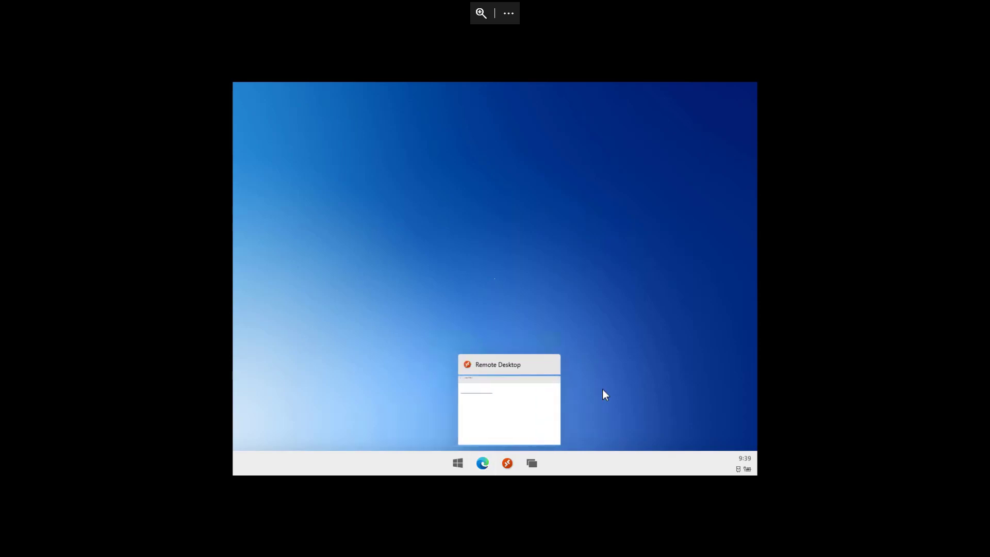
right_click(477, 465)
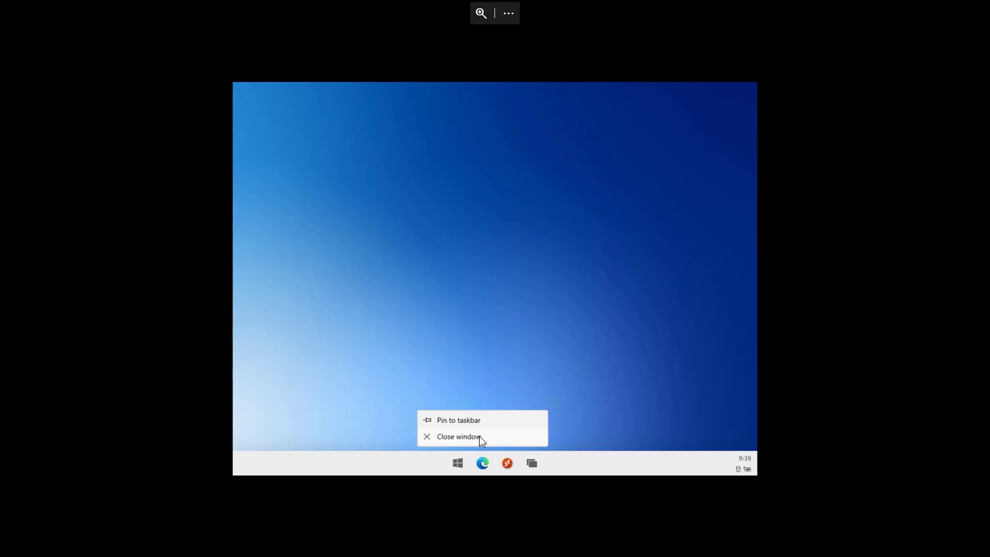
left_click(479, 437)
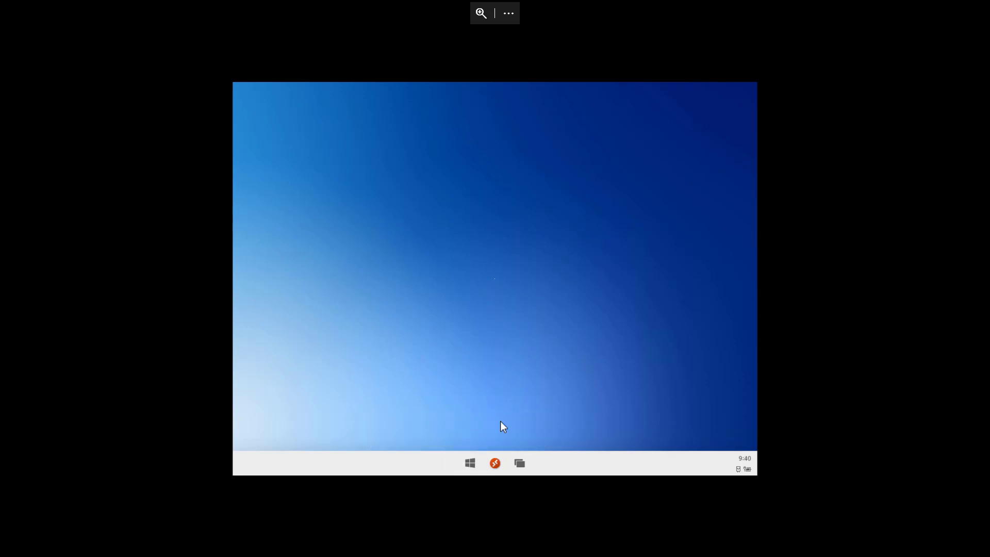
- Open and close the Start menu and the Task View overview of open windows
left_click(470, 469)
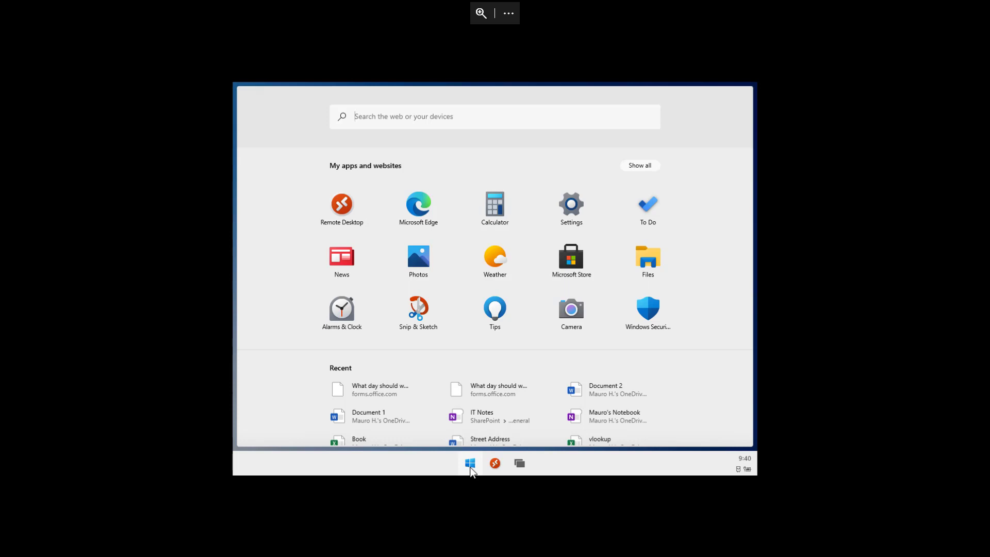
left_click(471, 464)
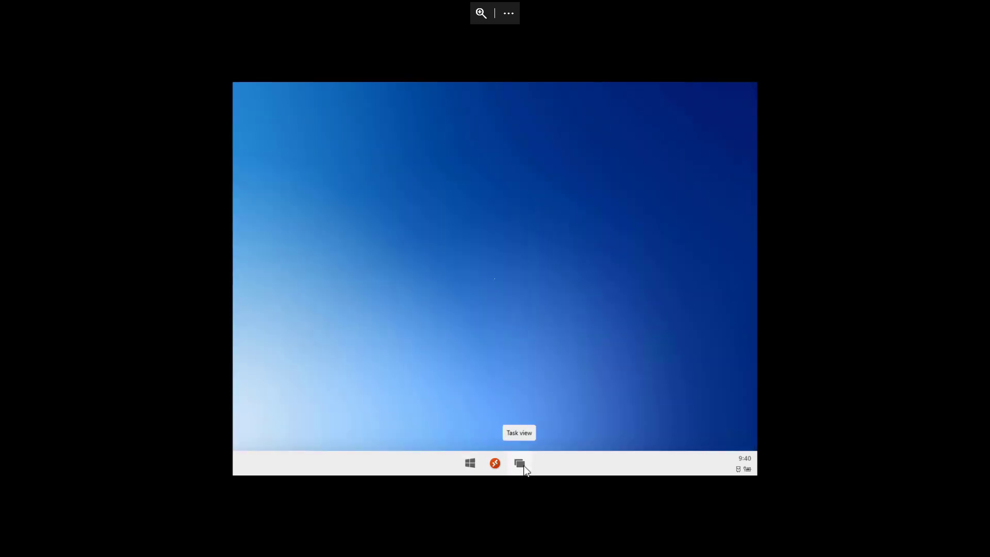
left_click(520, 464)
left_click(523, 466)
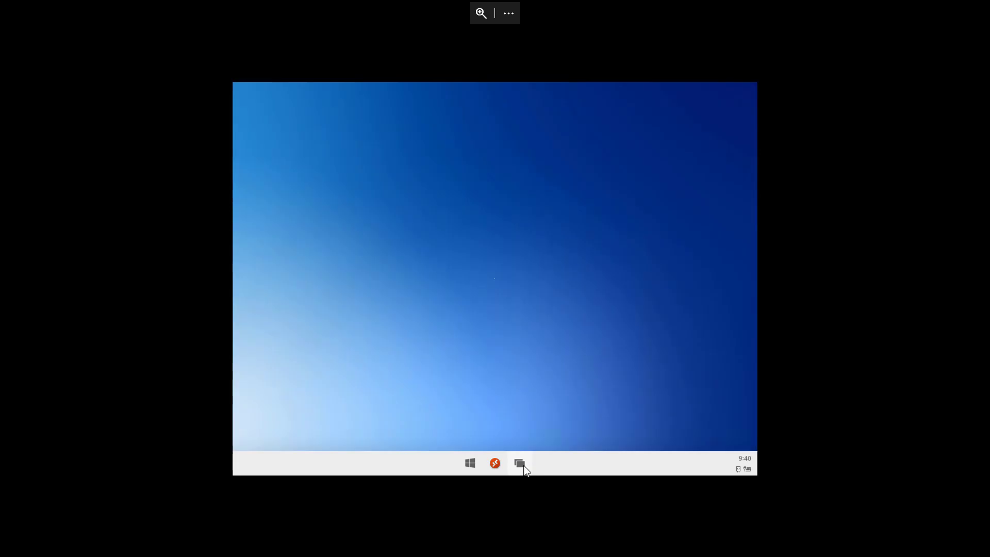
left_click(520, 464)
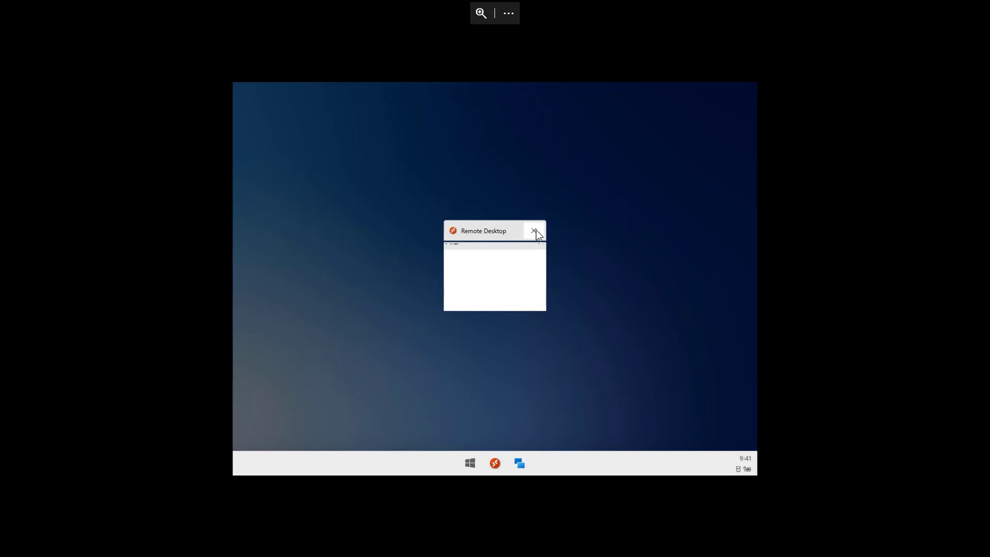
left_click(475, 467)
left_click(475, 467)
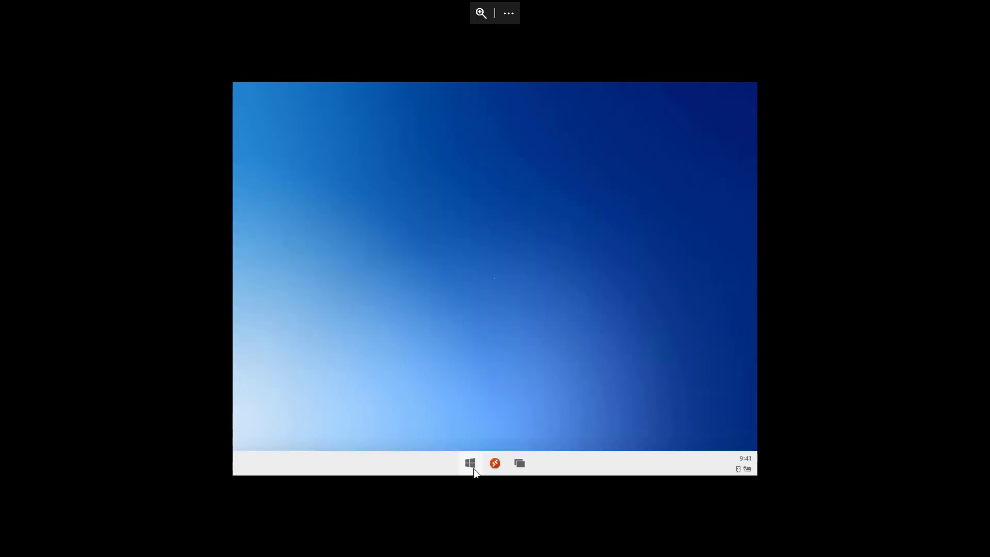
- Toggle Start again and try dragging the Remote Desktop app onto the desktop
left_click(470, 463)
left_click(470, 463)
left_click(471, 463)
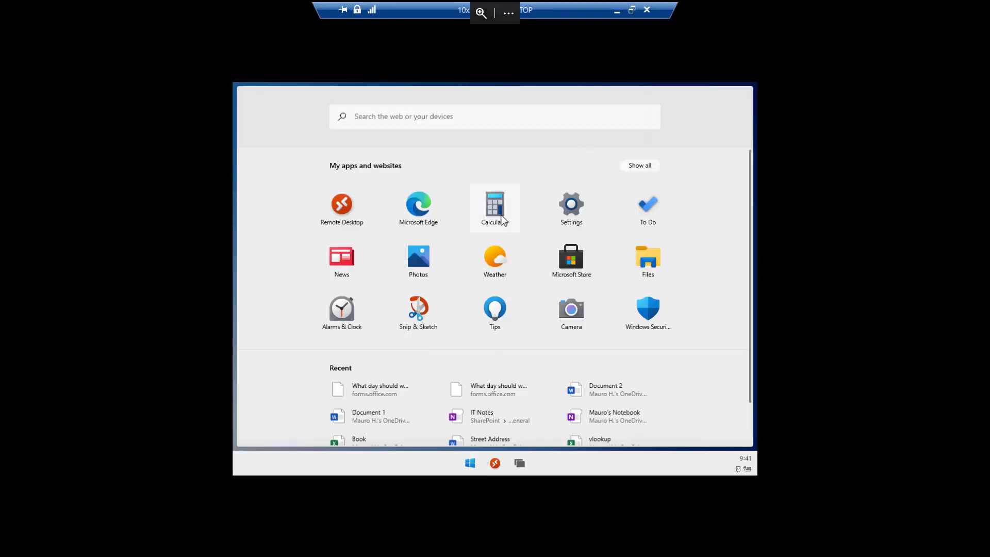
left_click(479, 462)
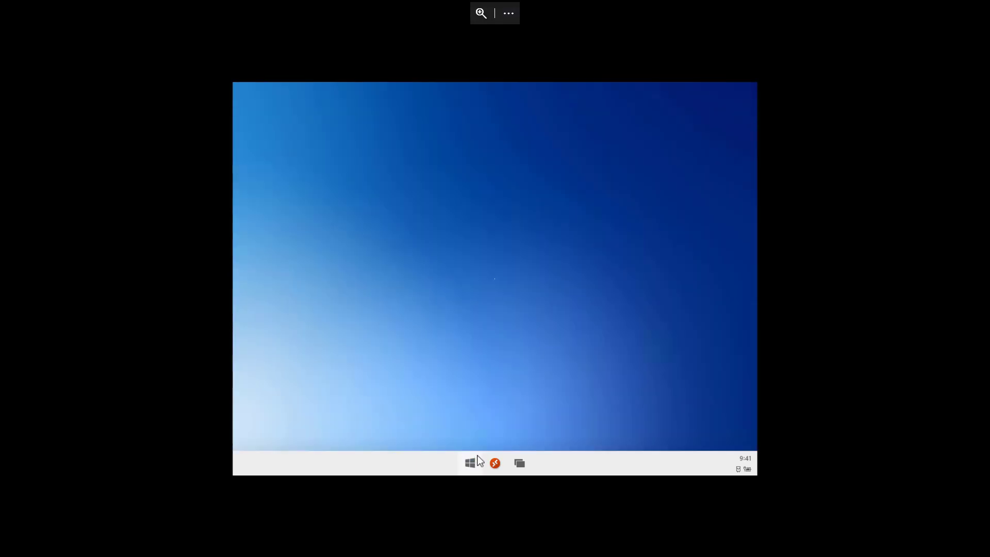
left_click_drag(492, 463, 491, 360)
left_click(469, 464)
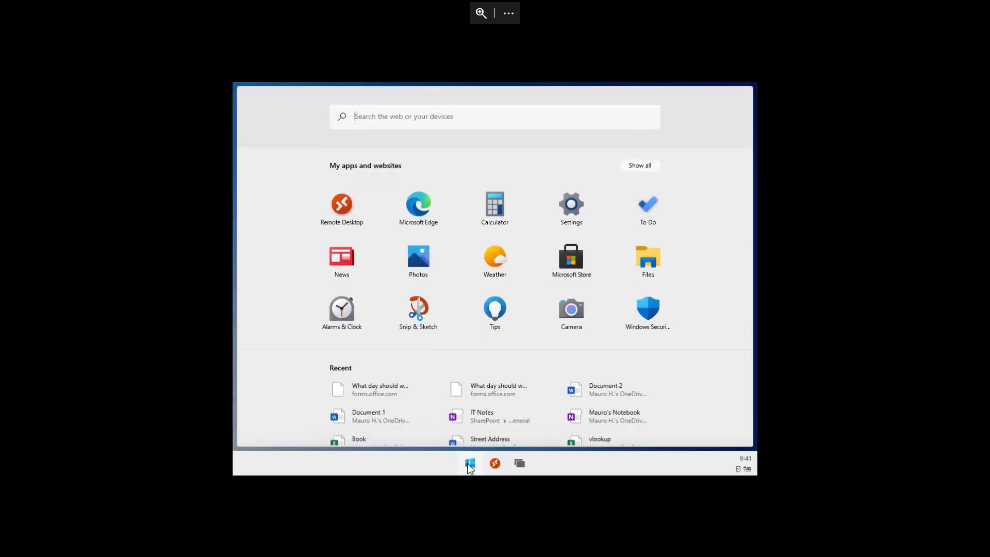
left_click(426, 216)
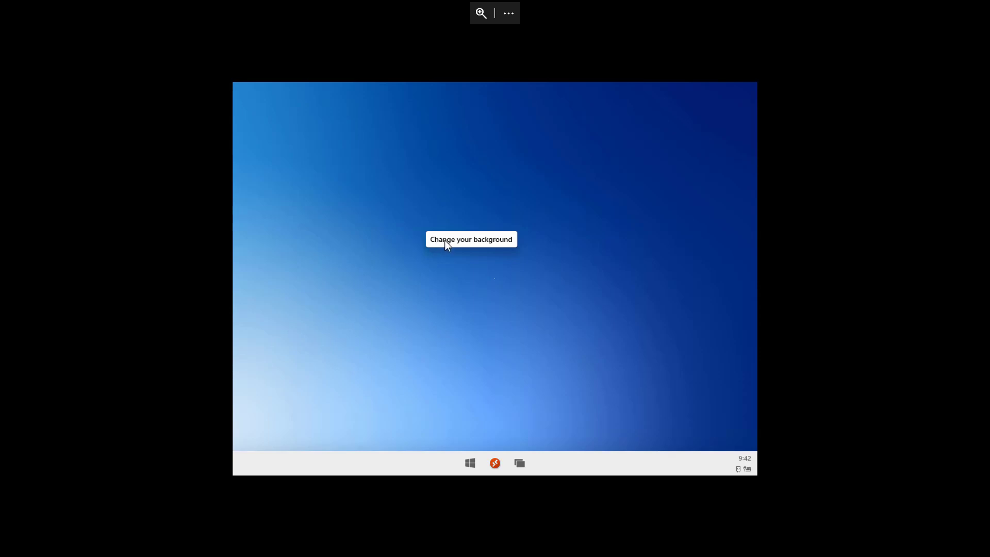
- Set the wallpaper to the beach default image, minimize Settings, and show quick settings
left_click(444, 240)
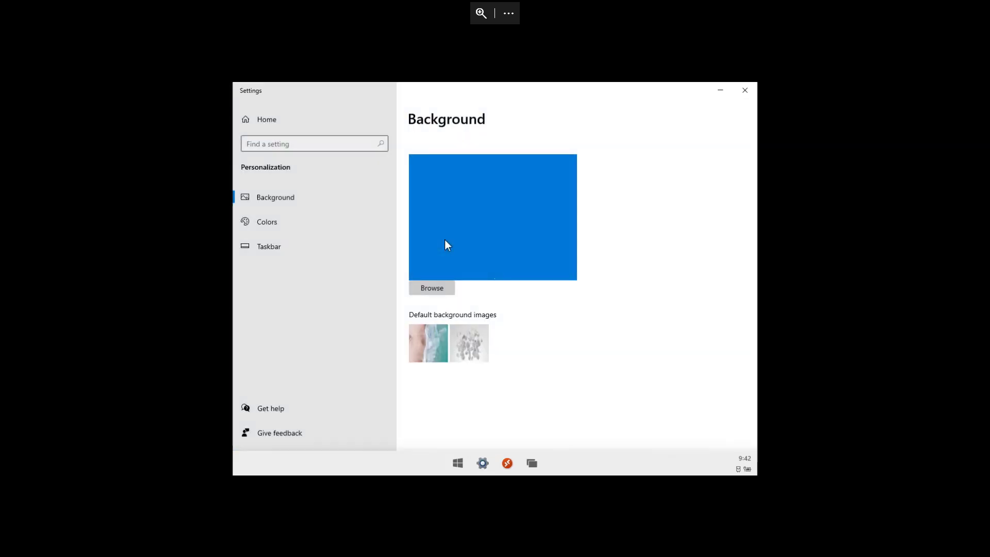
left_click(428, 335)
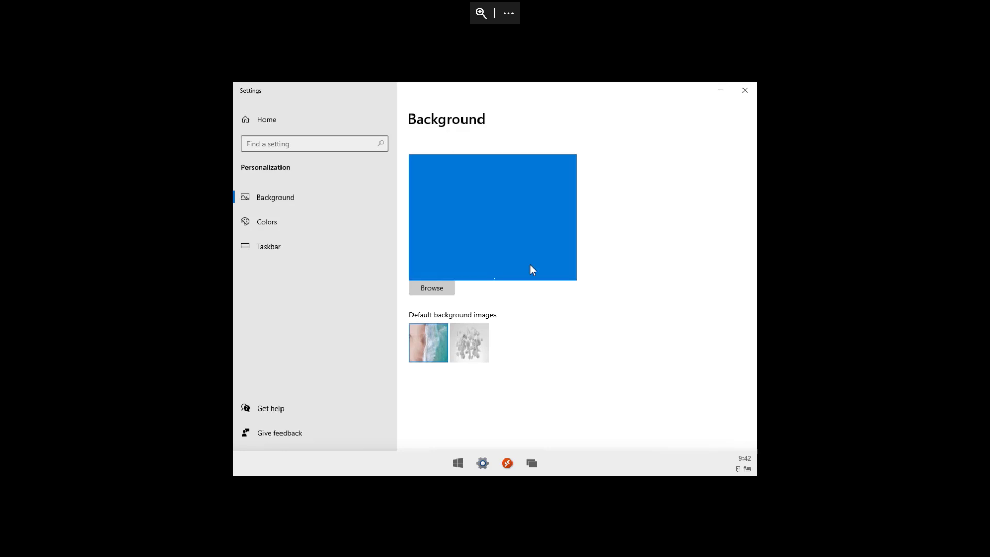
left_click(720, 91)
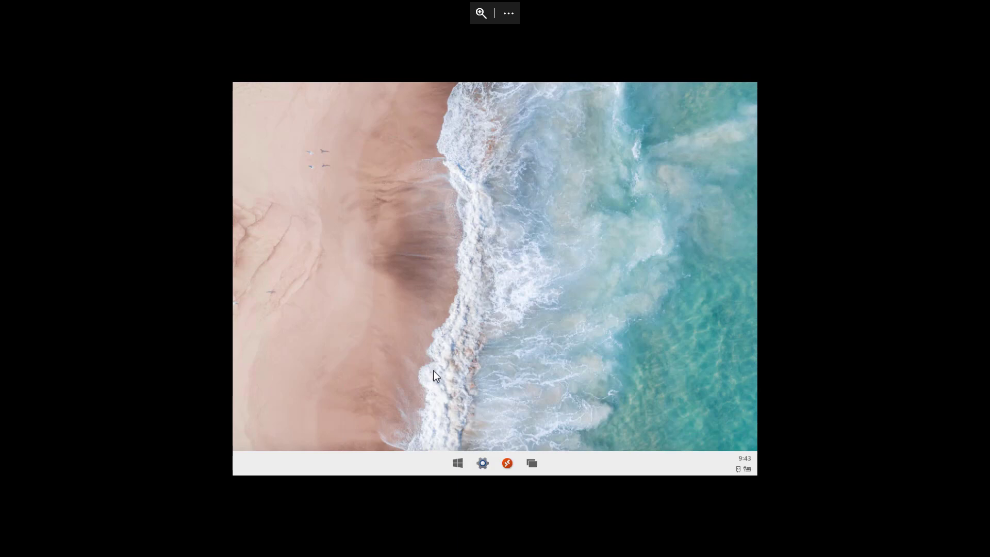
left_click(747, 468)
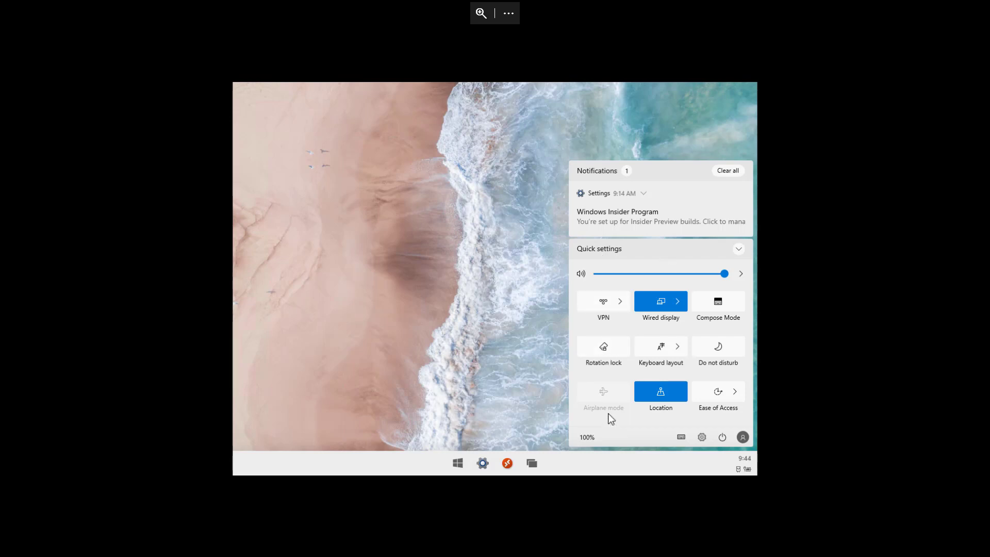
- Edit quick settings and unpin the Location and Ease of Access tiles
mouse_move(597, 414)
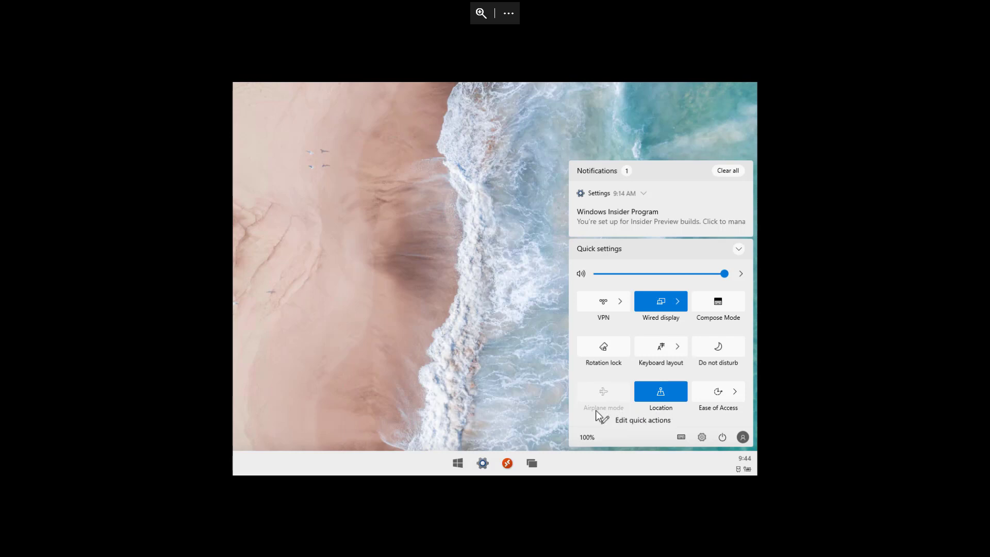
left_click(621, 421)
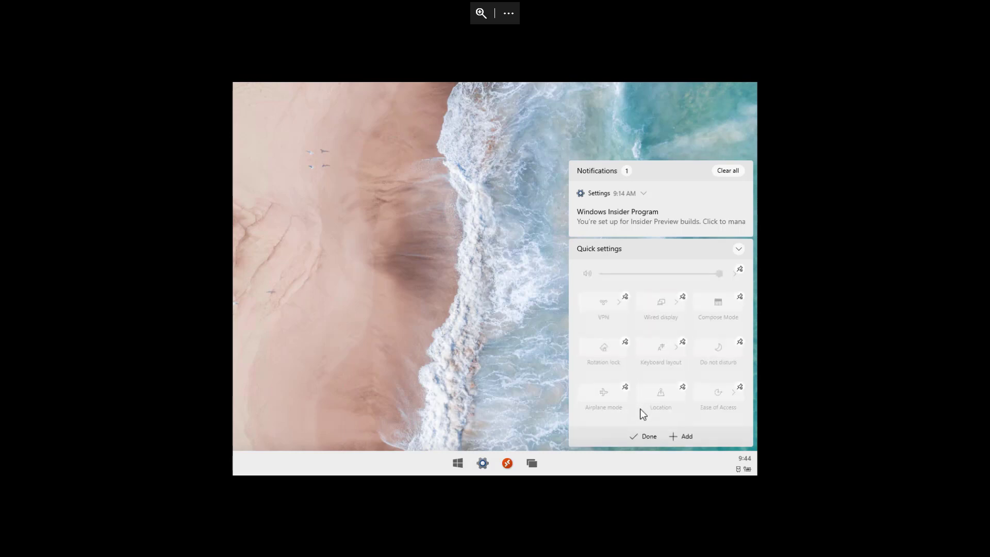
left_click(682, 386)
left_click(682, 386)
- Add then remove Battery saver, finish editing, and dismiss the Windows Insider notification
left_click(686, 436)
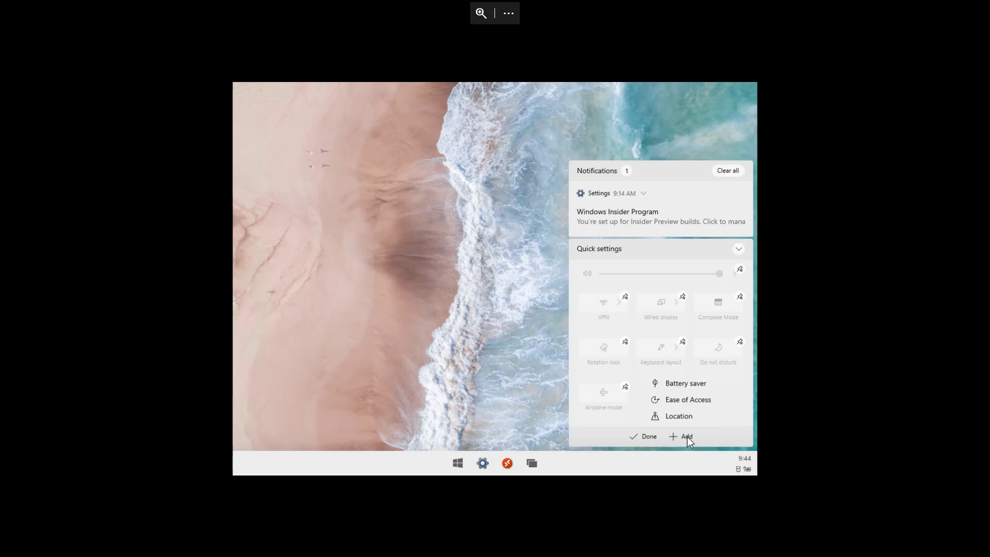
left_click(686, 384)
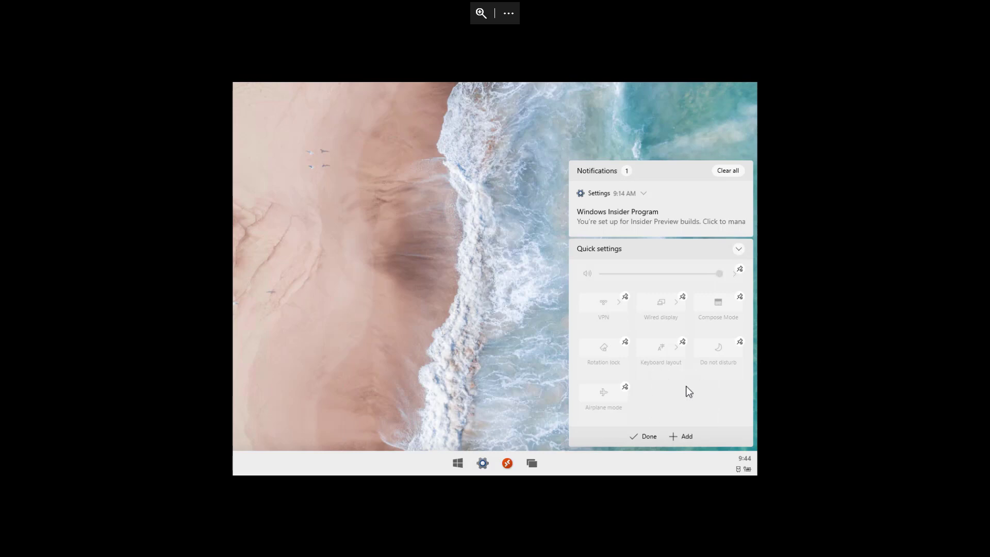
left_click(625, 387)
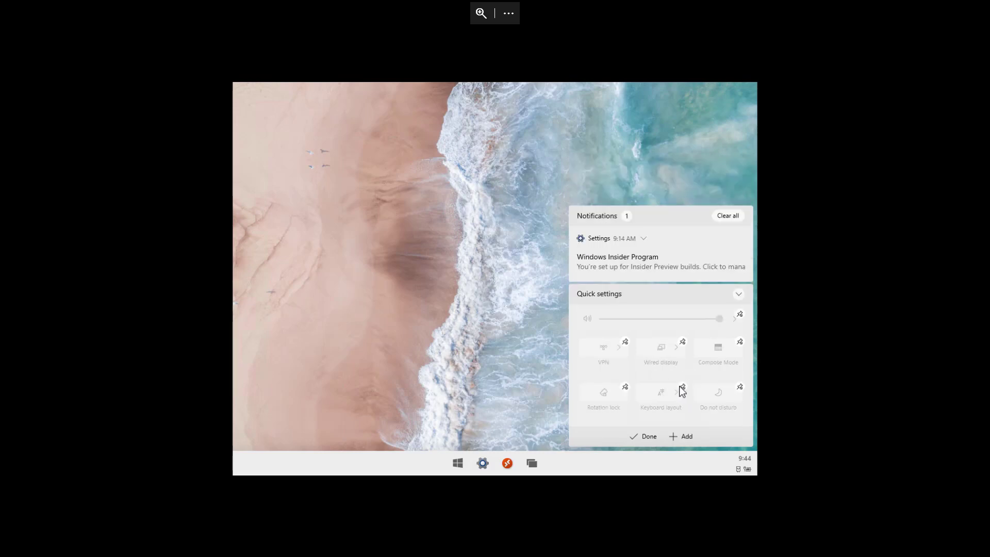
left_click(646, 435)
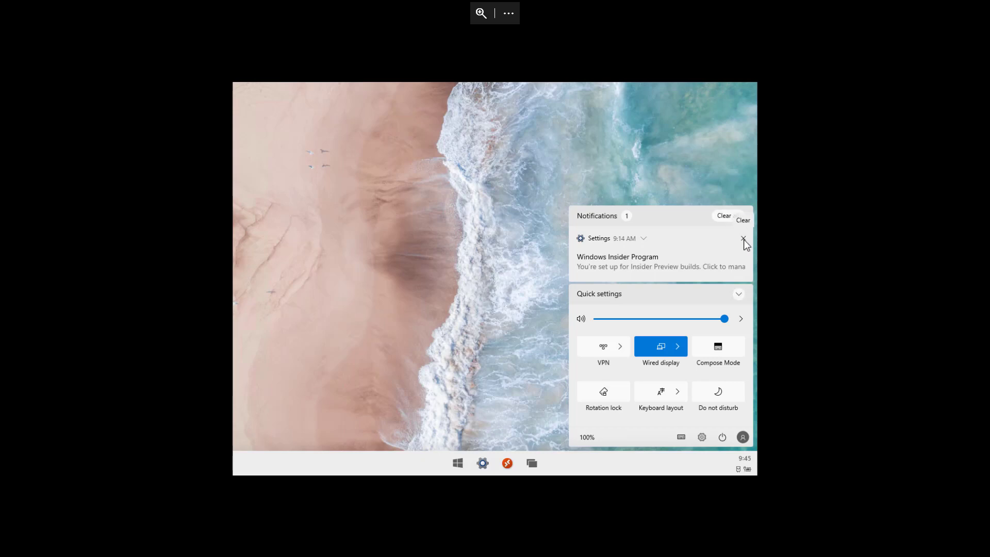
left_click(742, 239)
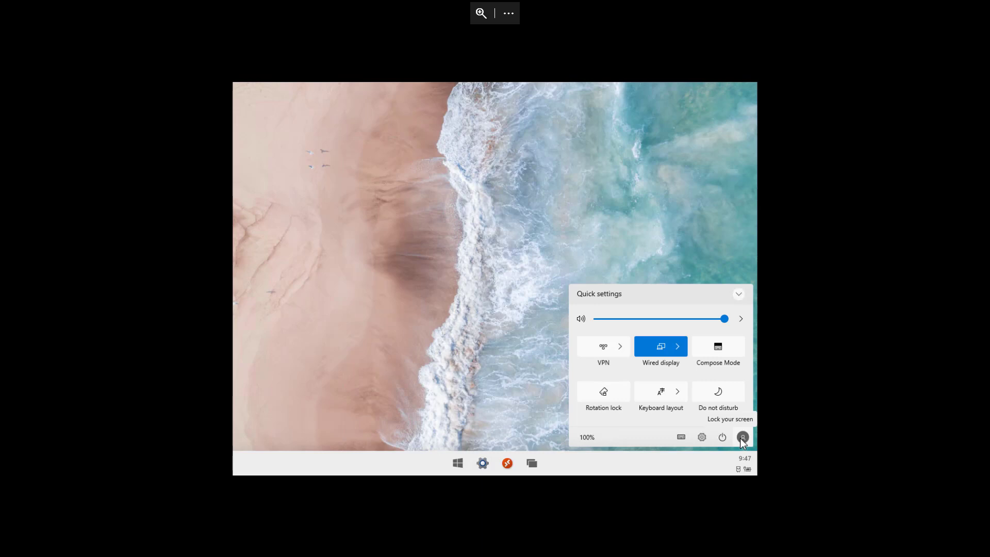
- Bring up the shut down and restart options, then cancel them
left_click(742, 437)
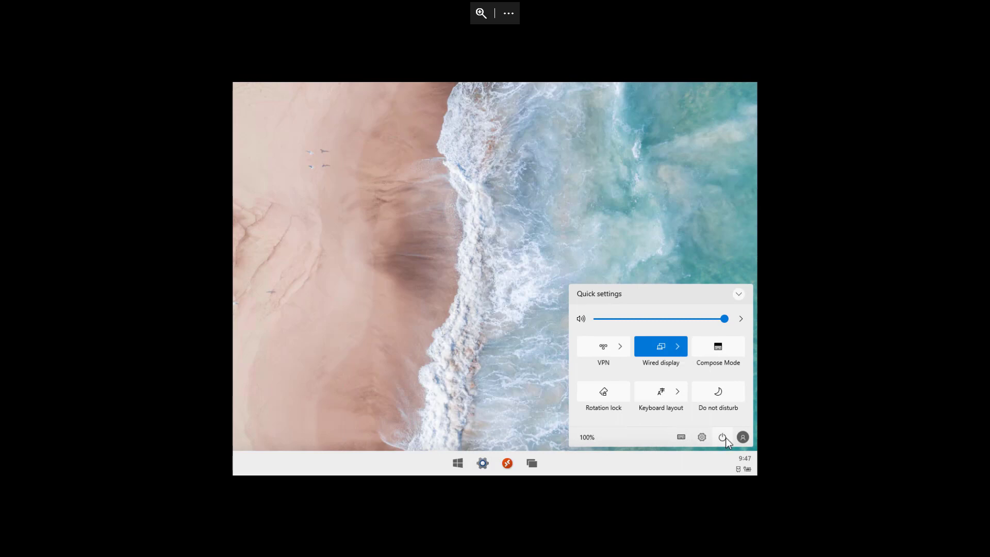
left_click(725, 437)
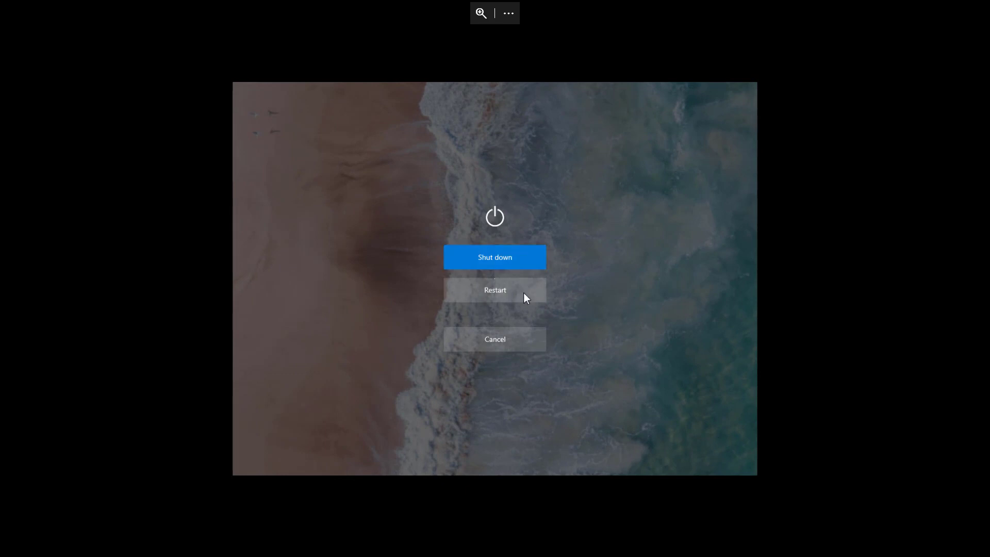
left_click(515, 340)
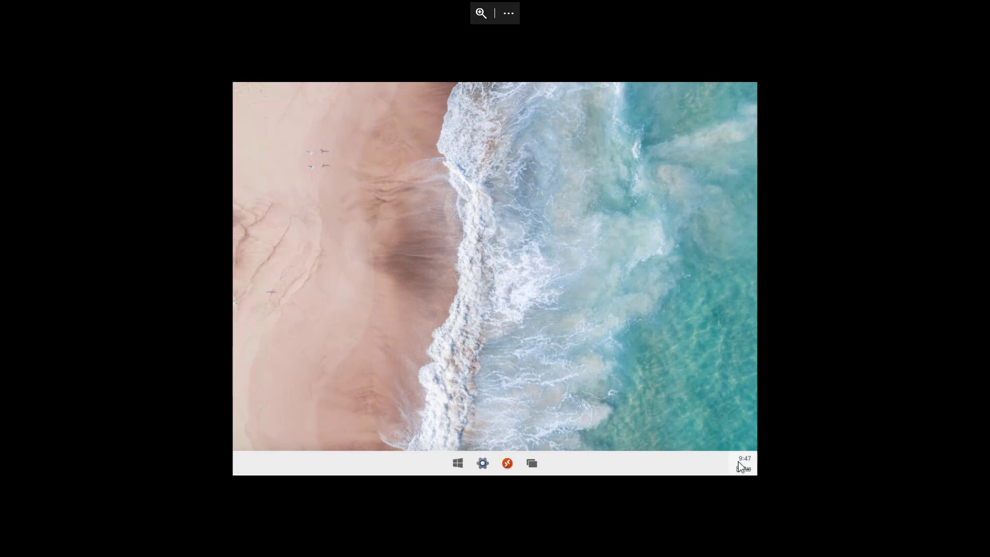
- Dismiss the account lock prompt to return to the desktop, then open the Start menu
left_click(741, 467)
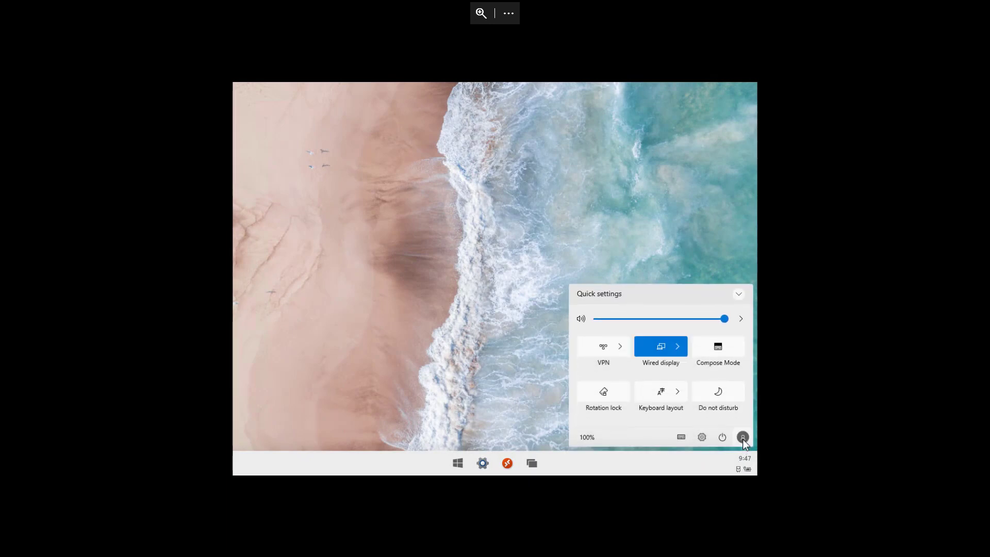
left_click(742, 437)
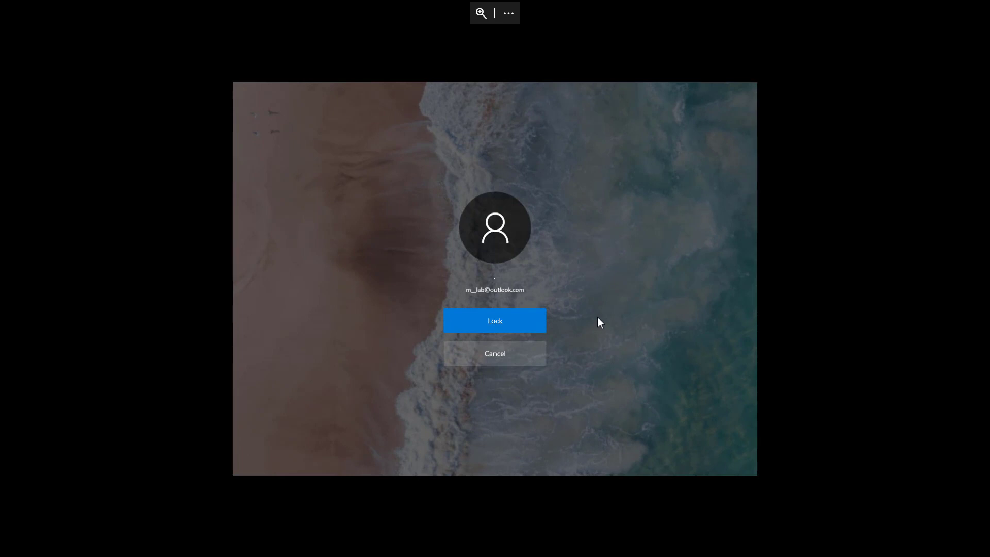
left_click(533, 352)
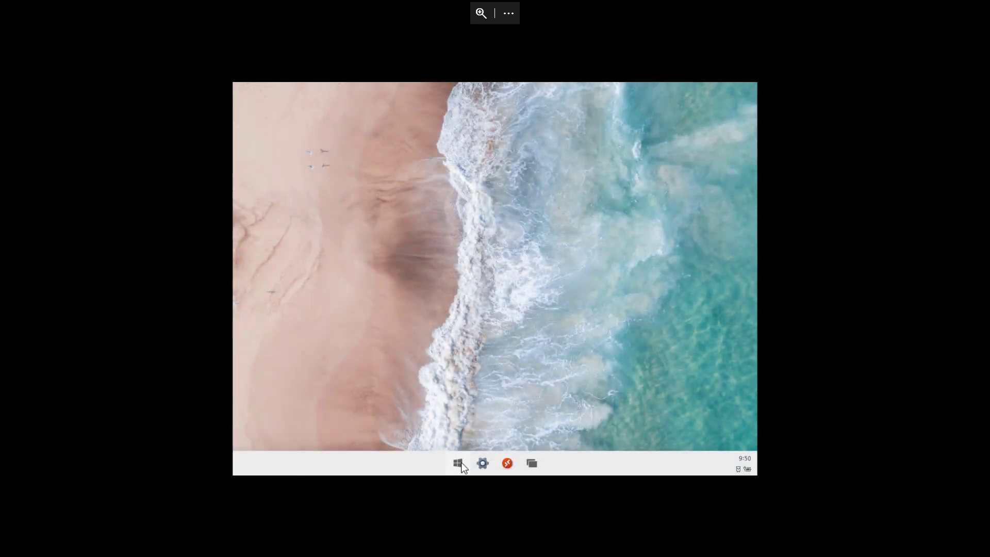
left_click(458, 463)
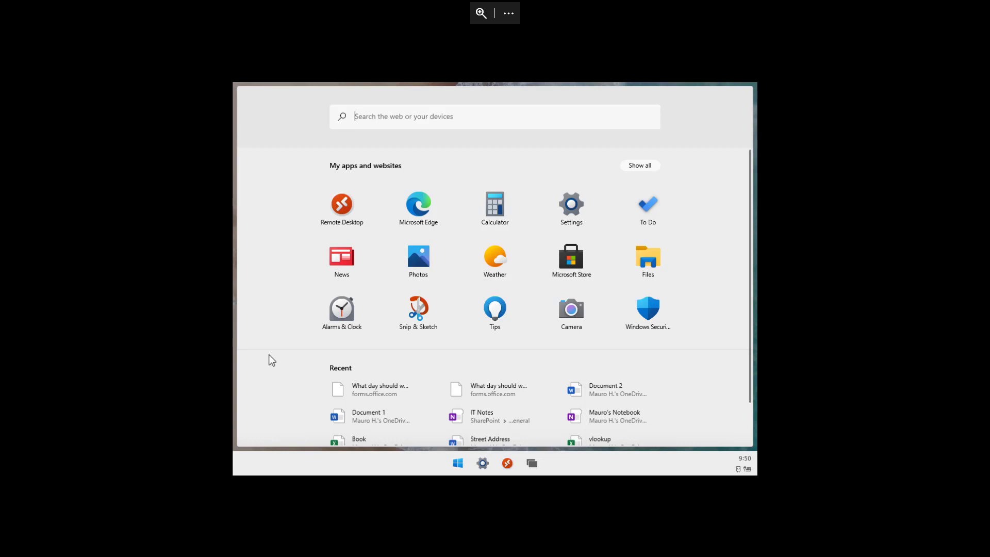
- Launch Microsoft Edge, snap it to the left half, and fill the right half with Settings
left_click(414, 216)
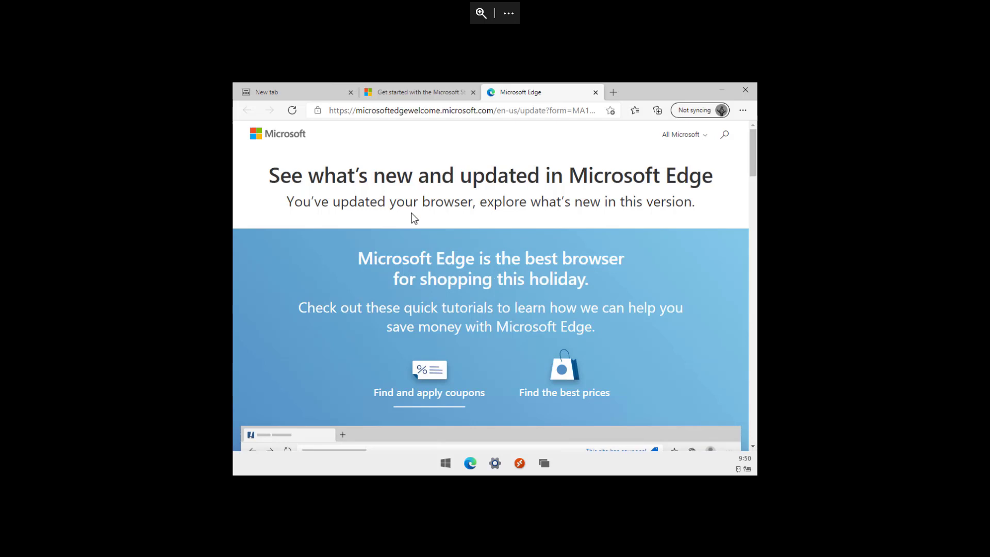
left_click(727, 92)
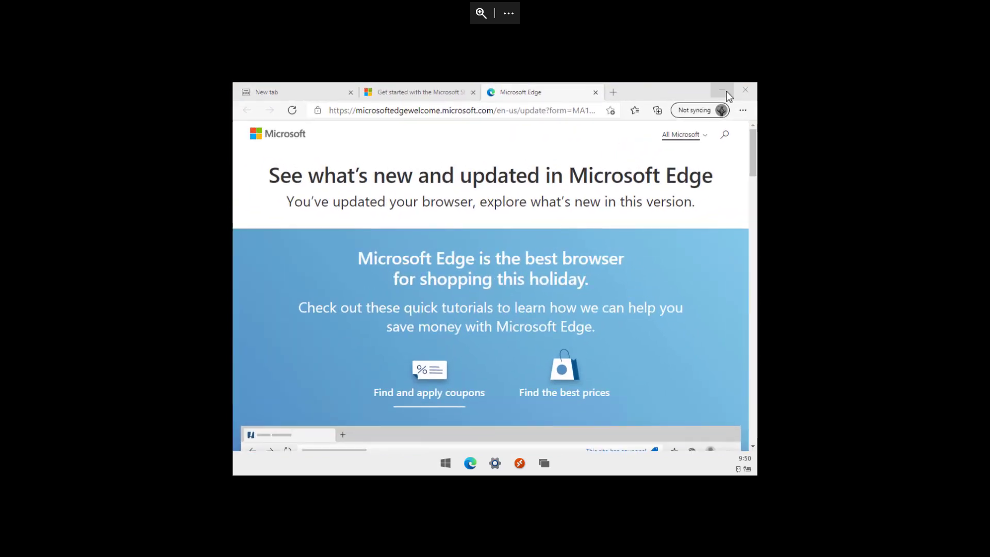
left_click_drag(673, 98, 234, 216)
left_click(571, 277)
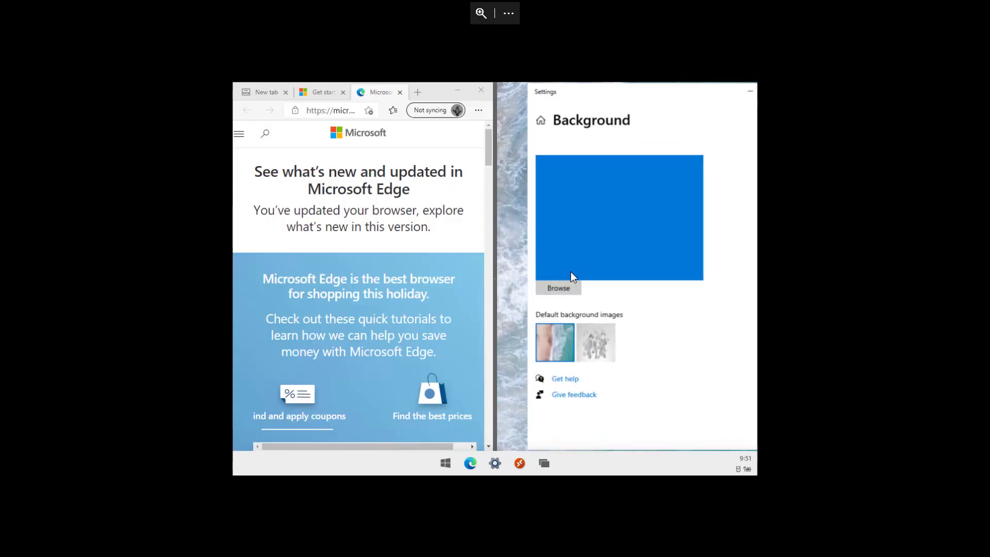
left_click(514, 119)
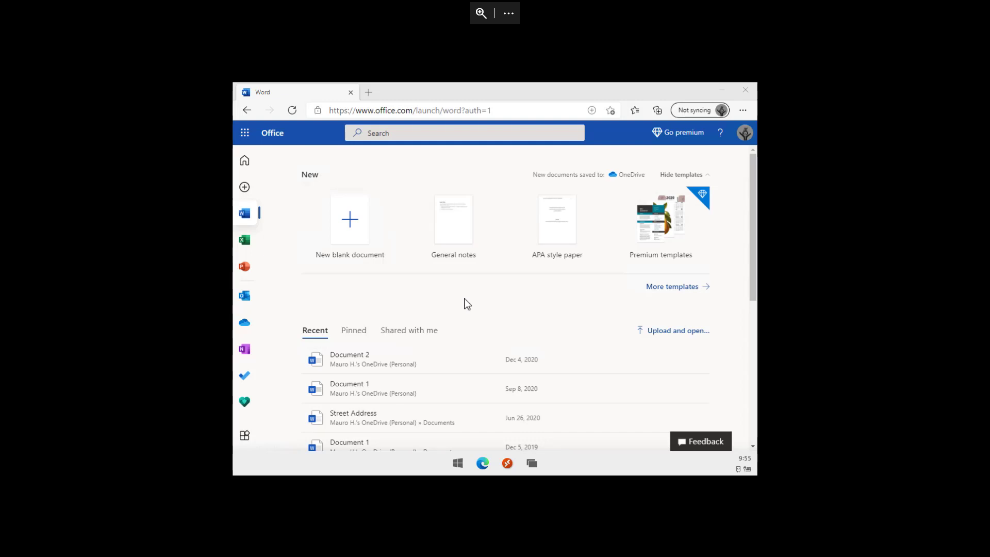
- Install Office from the Word start page as a standalone app
key("Tab")
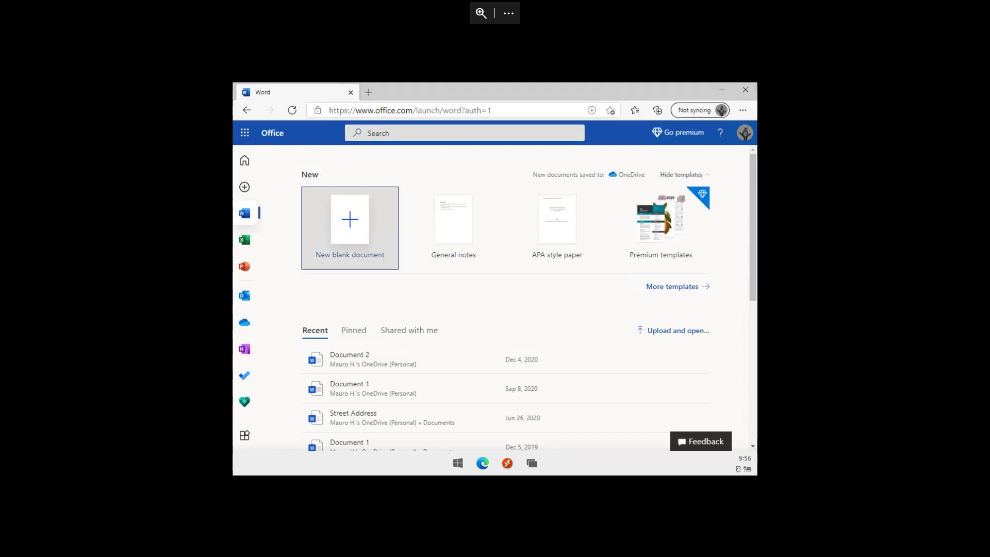
left_click(591, 110)
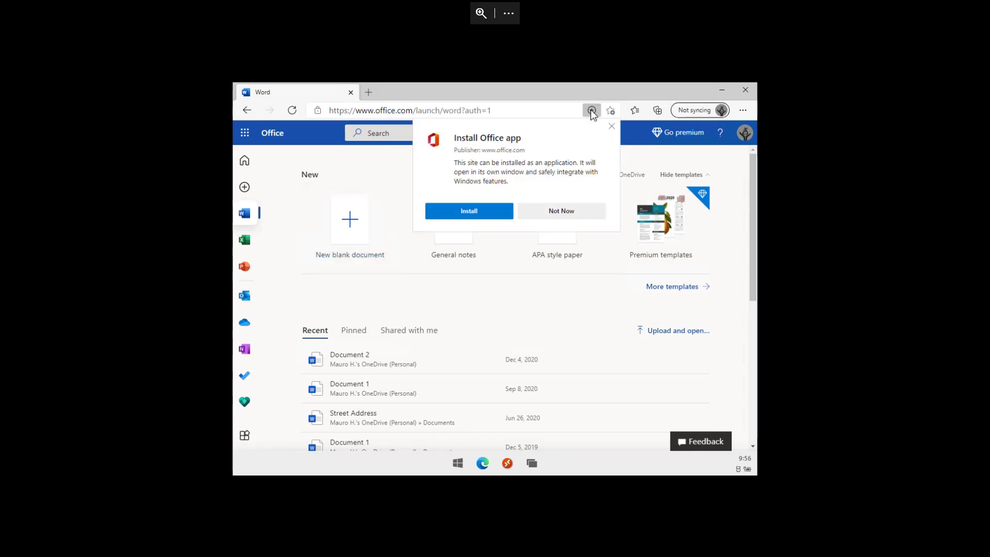
left_click(471, 212)
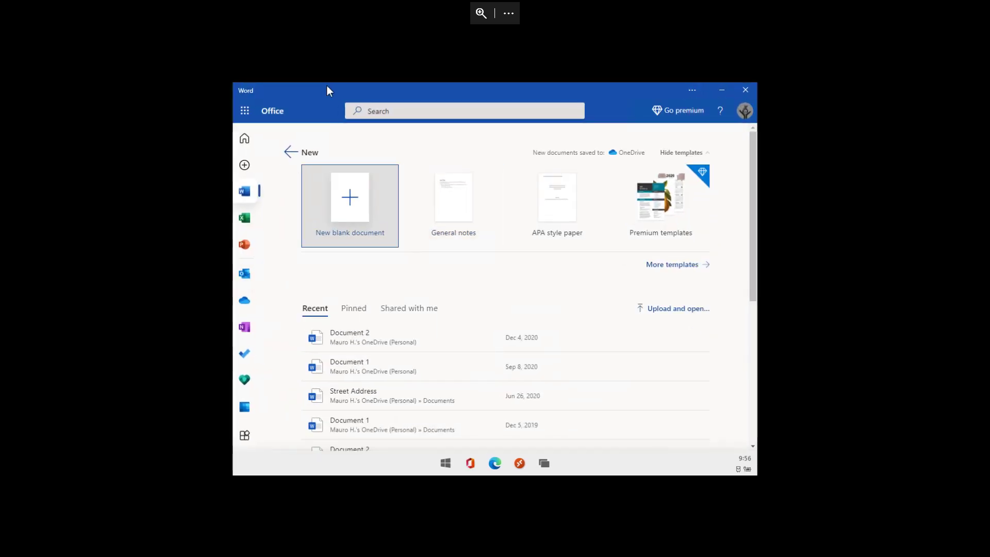
- Snap the Office app beside Edge, close both windows, and open Start
left_click_drag(328, 88, 299, 142)
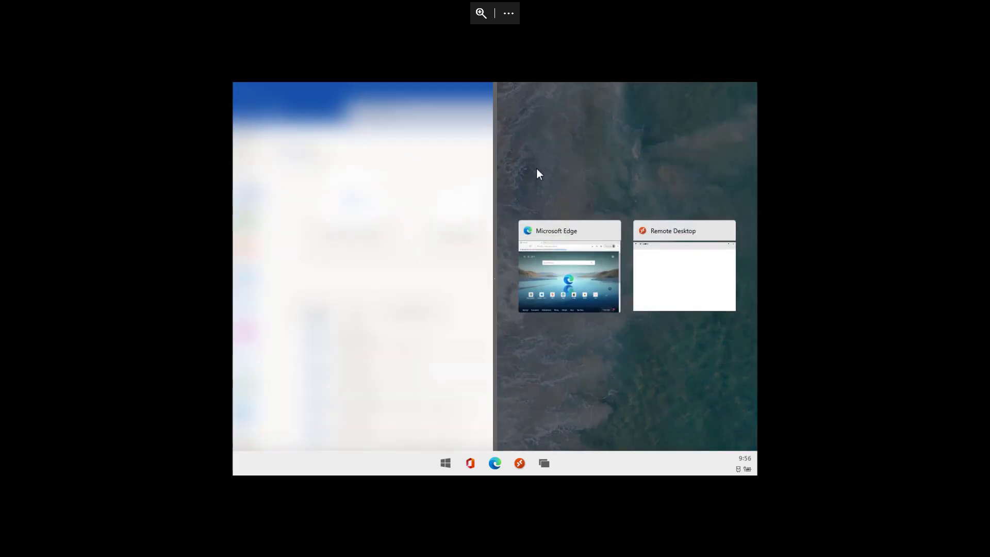
left_click(560, 263)
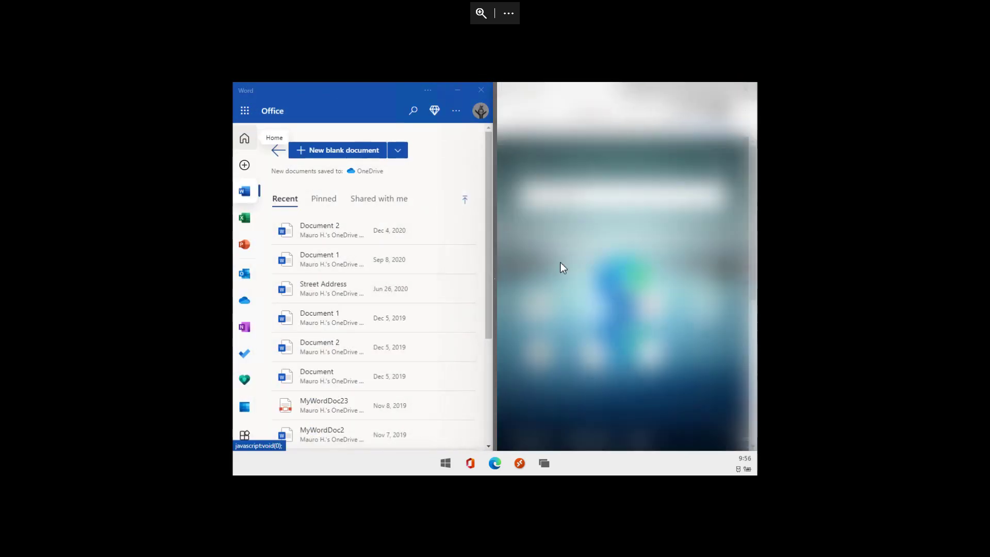
left_click(475, 89)
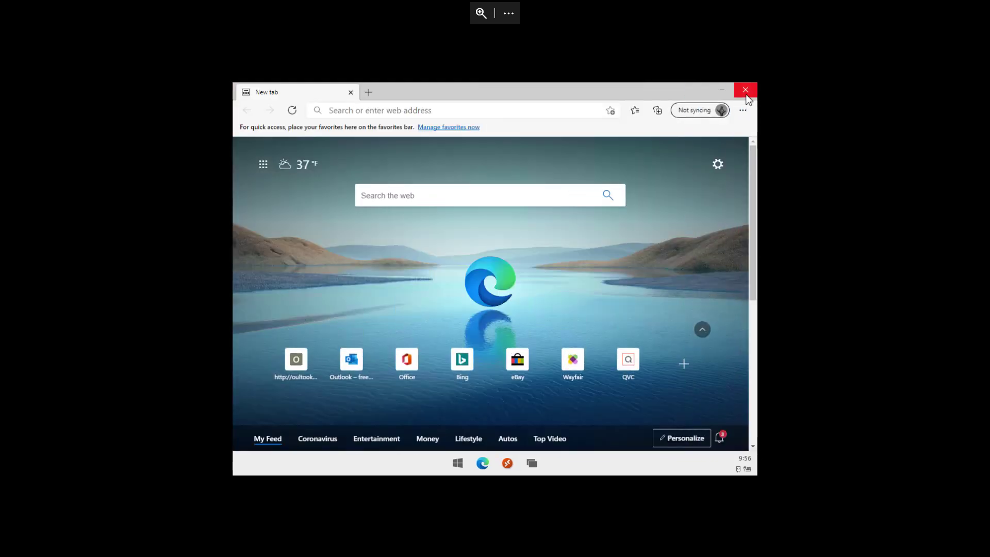
left_click(747, 91)
left_click(470, 464)
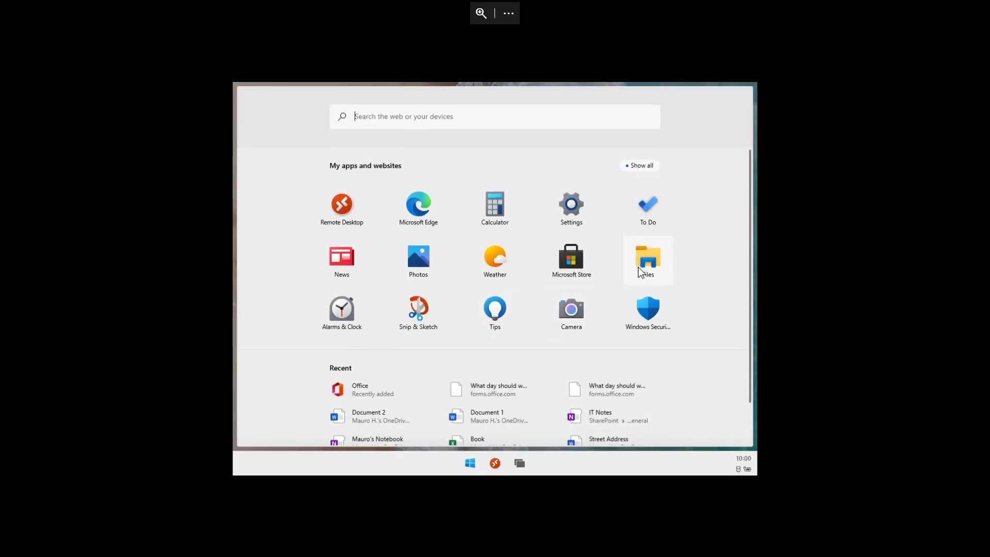
- In Files, view Downloads, app settings and the OneDrive list, then the Desktop folder's actions
left_click(641, 270)
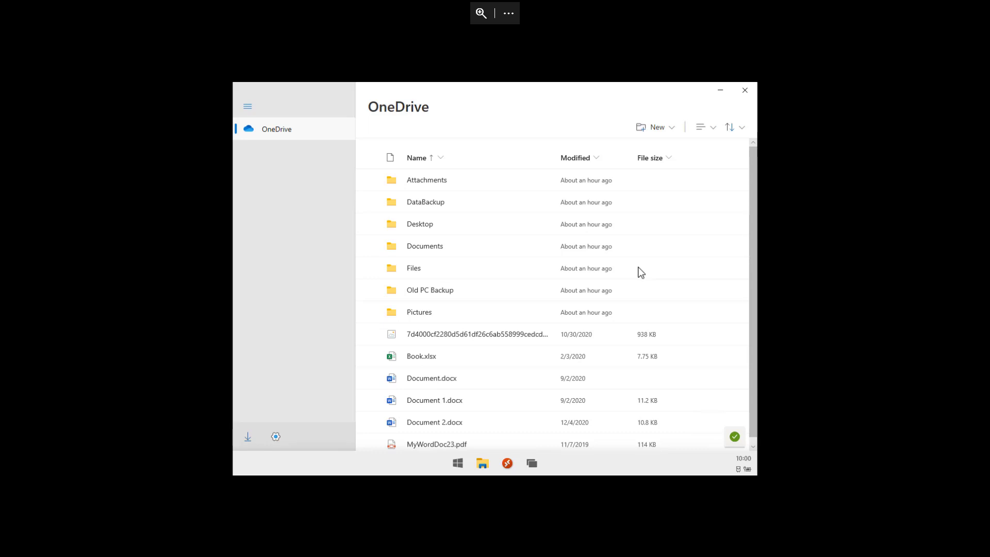
left_click(247, 444)
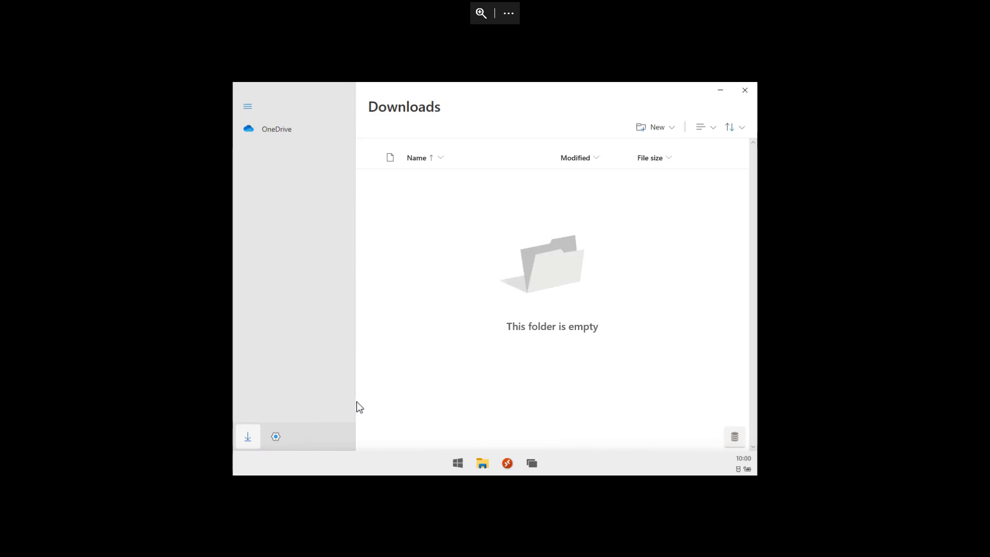
left_click(275, 437)
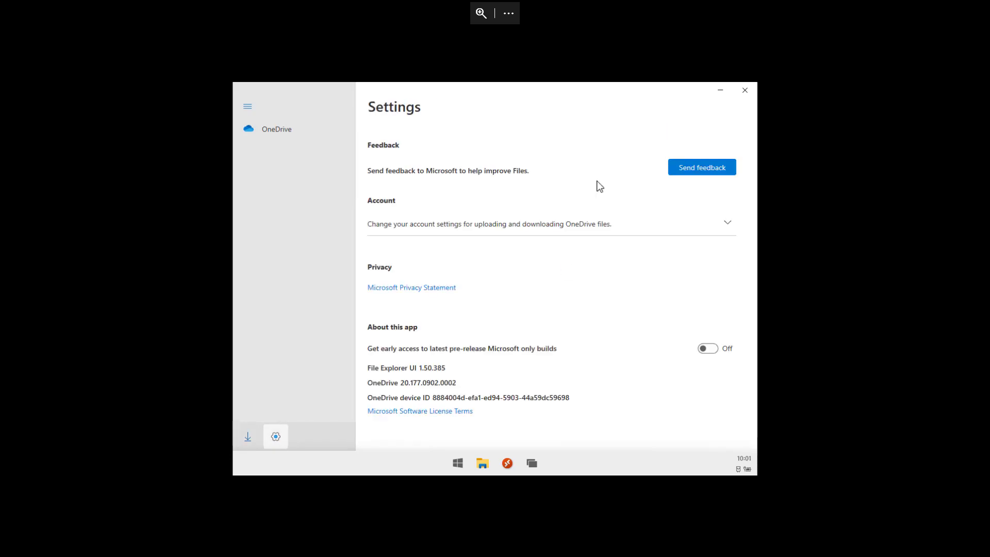
left_click(248, 109)
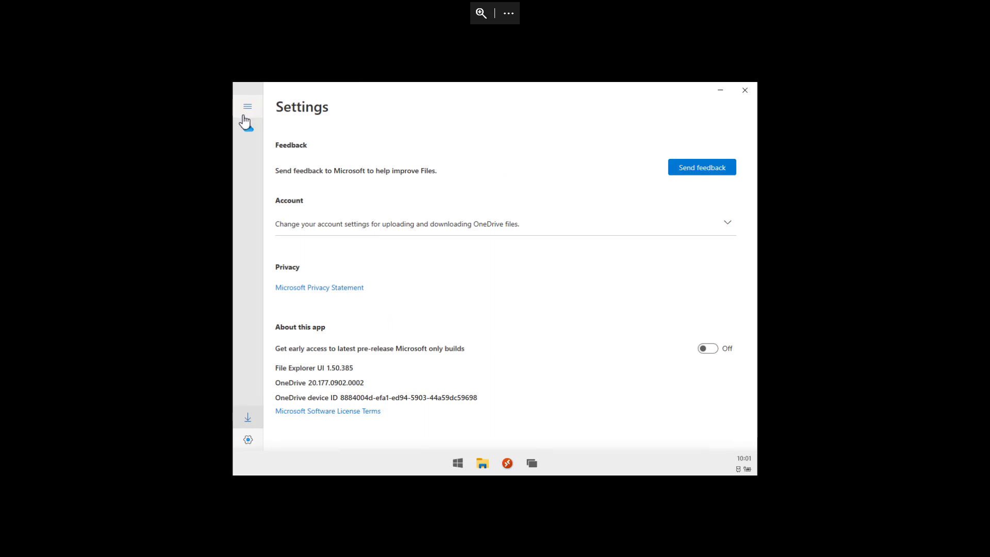
left_click(249, 133)
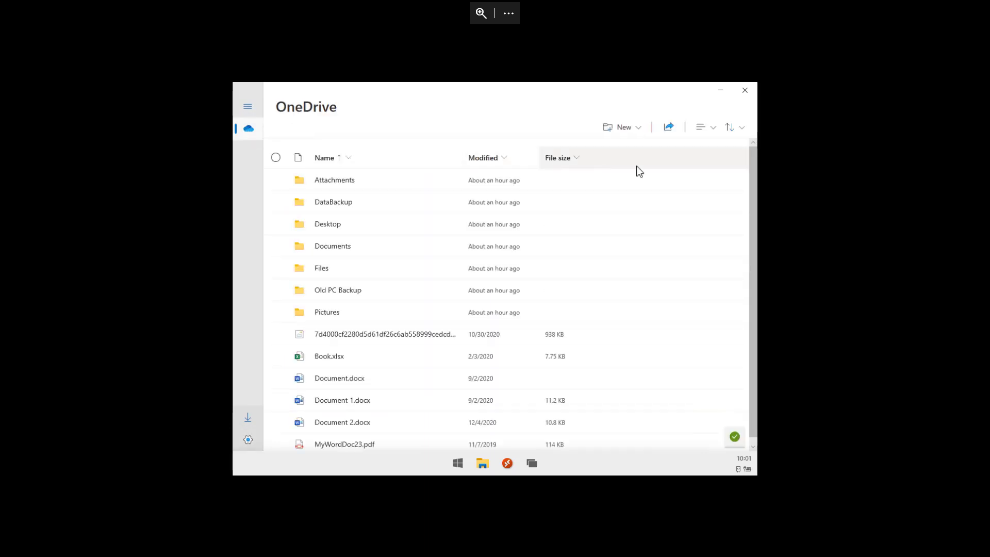
right_click(340, 231)
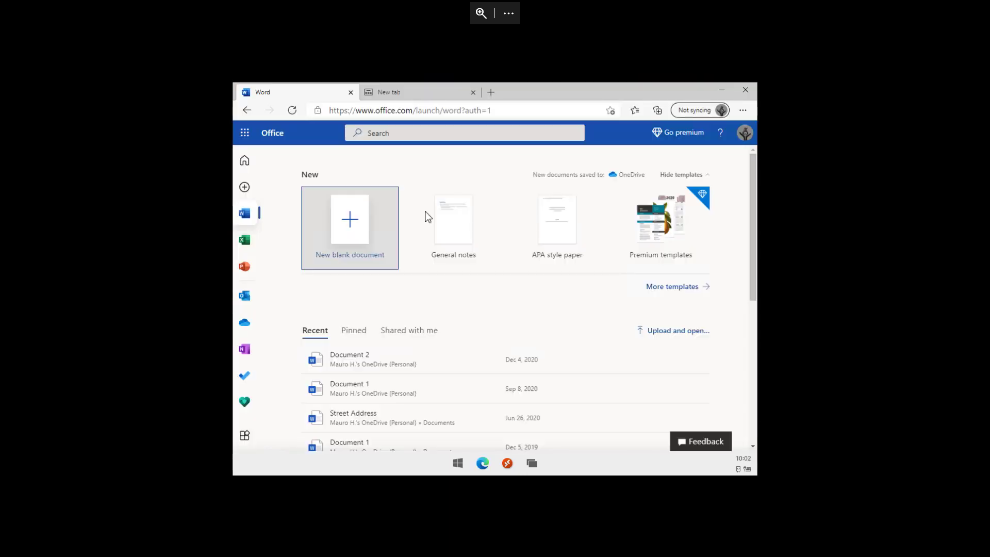
- Save the Premium templates image as a .png into Downloads, then minimize Edge
right_click(675, 213)
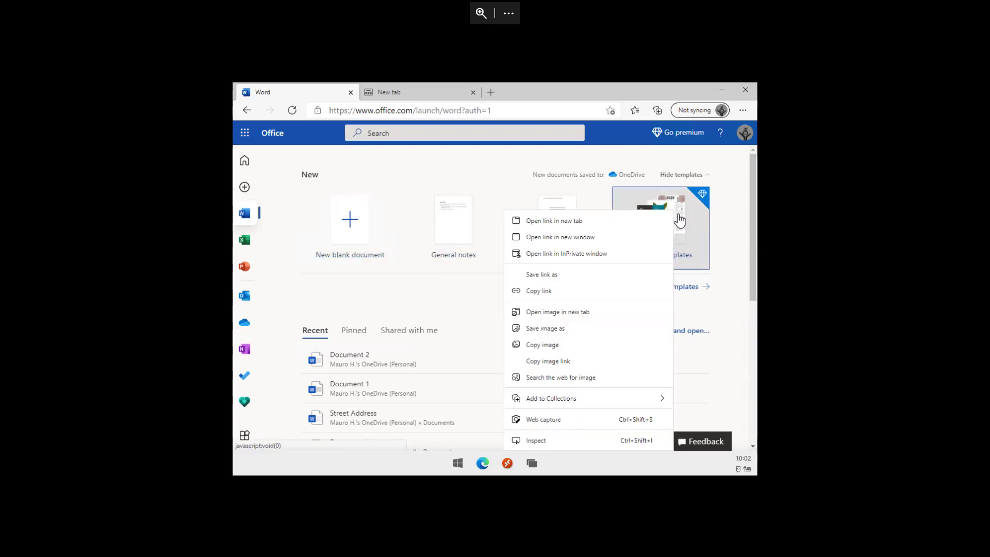
left_click(565, 328)
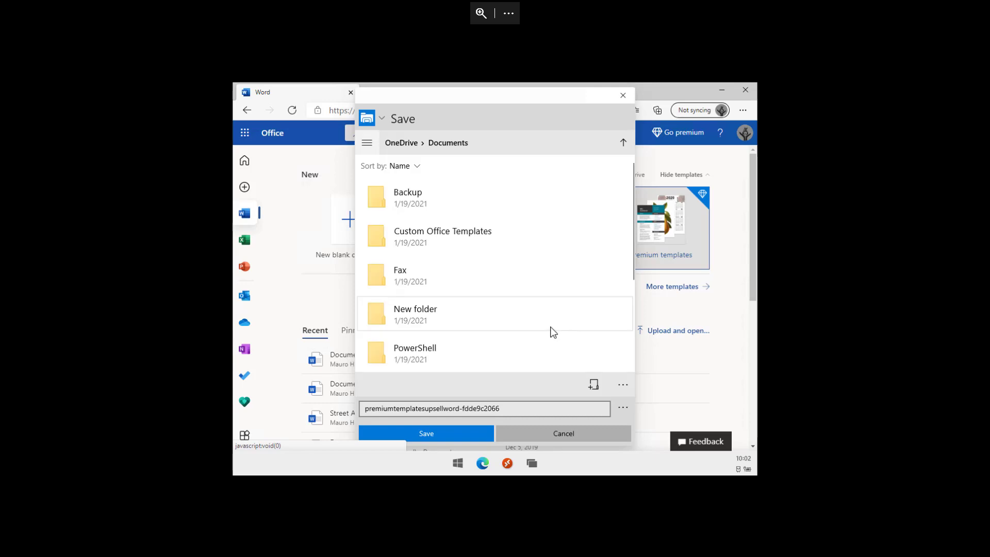
left_click(370, 144)
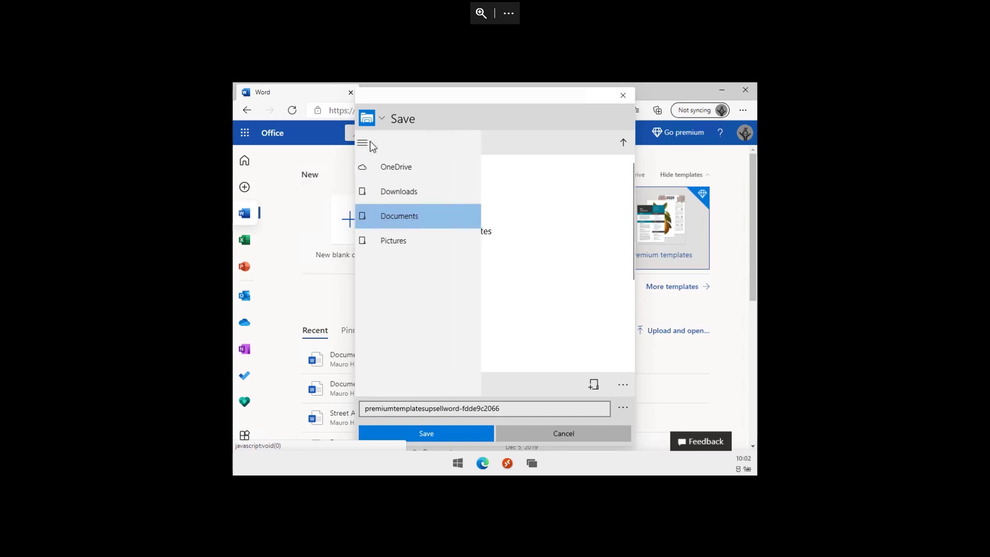
left_click(415, 194)
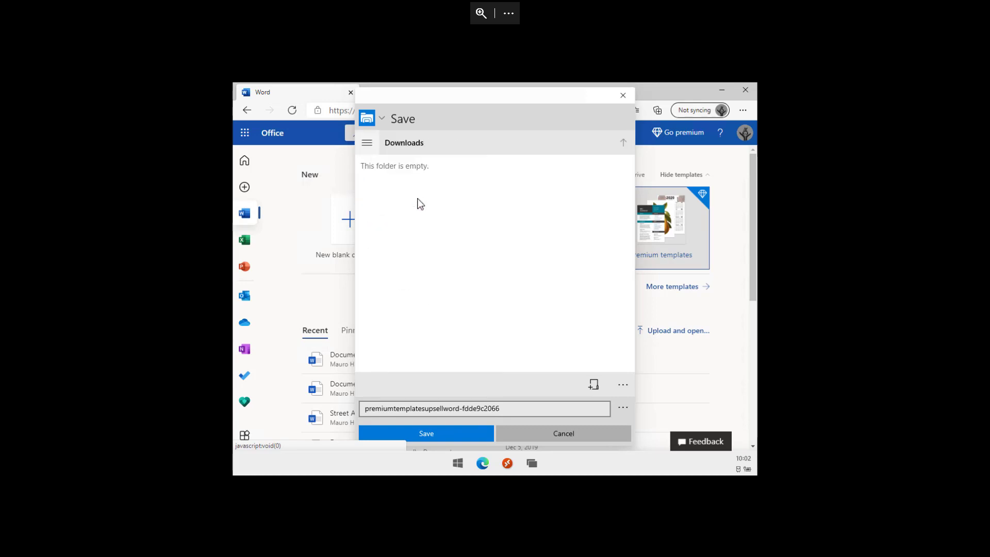
left_click(447, 431)
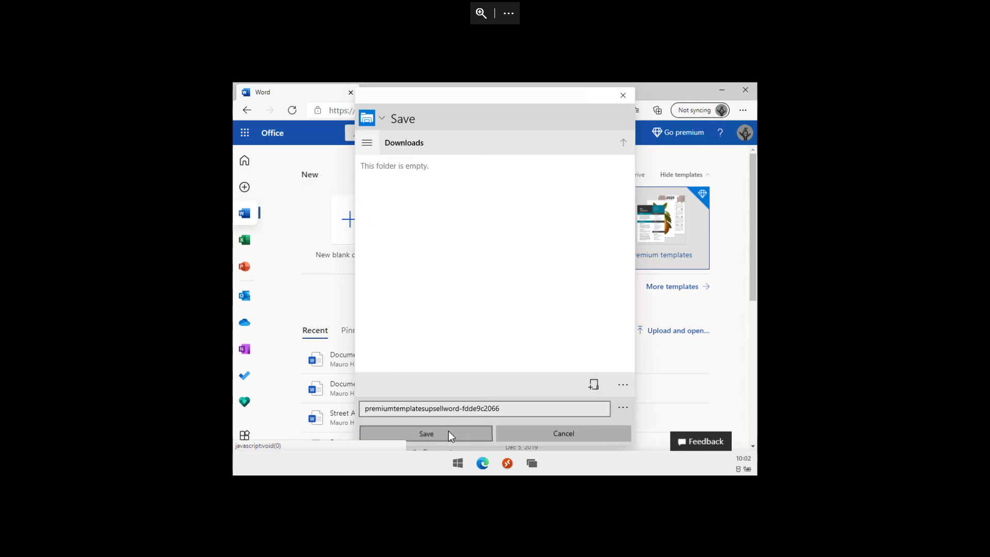
left_click(714, 89)
- Open the Files app from Start and show the Downloads folder
left_click(463, 460)
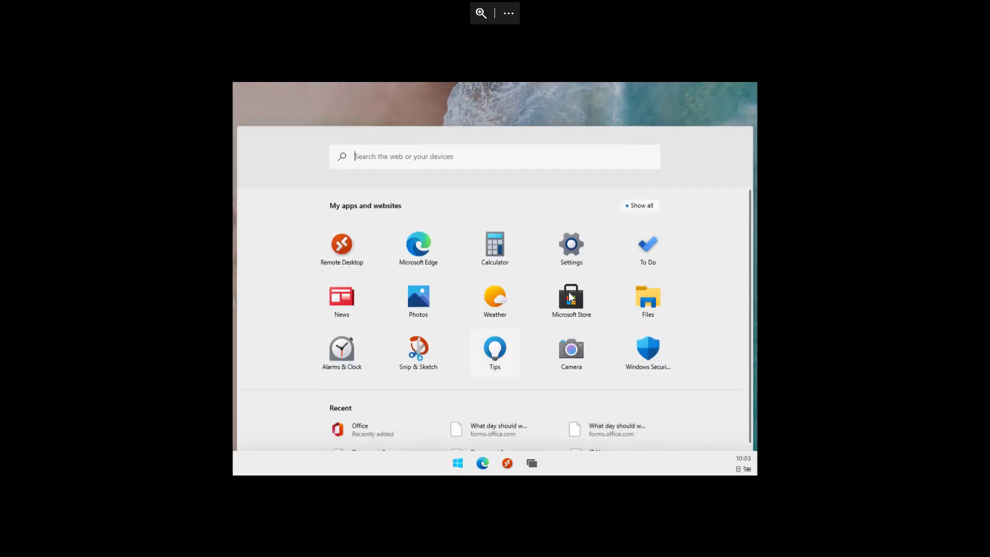
left_click(652, 258)
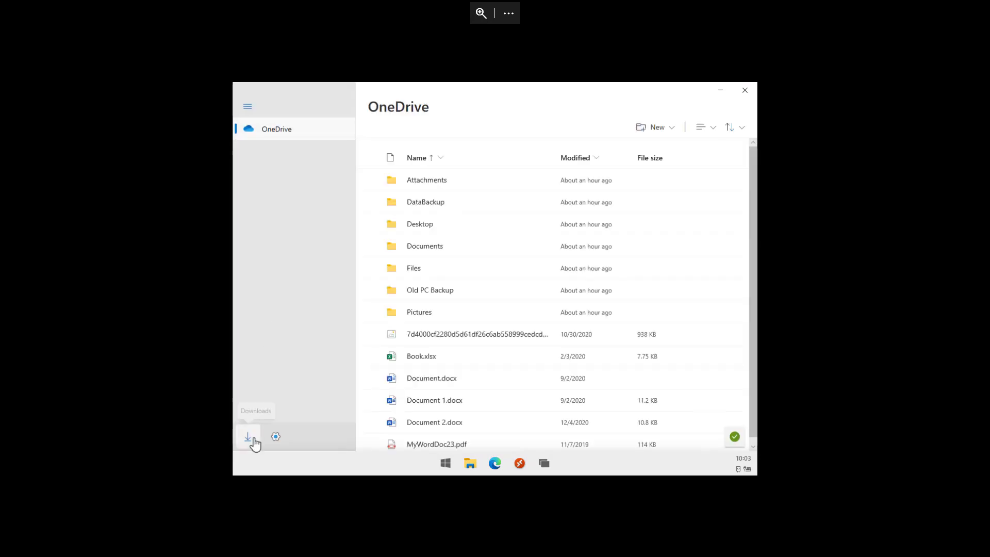
left_click(254, 442)
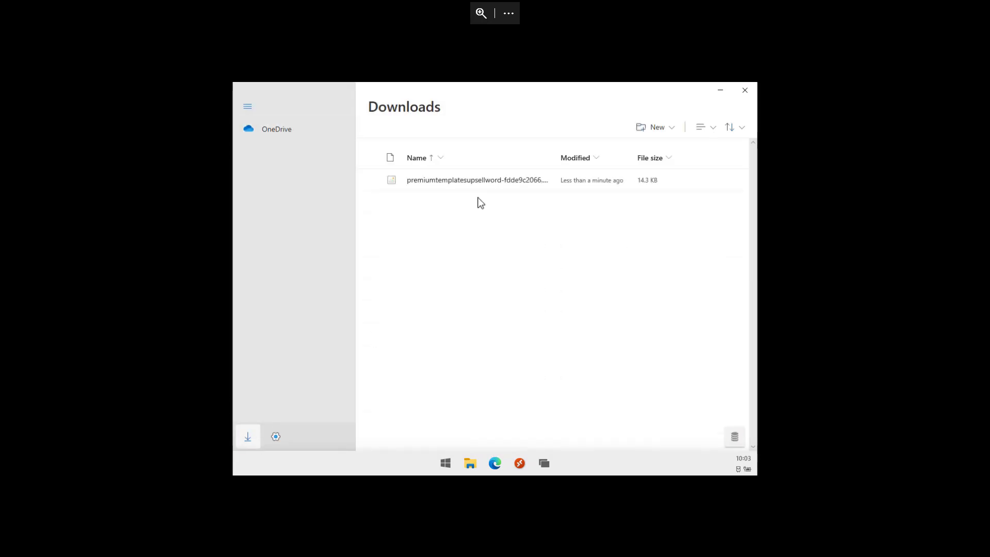
- Permanently delete the downloaded premiumtemplatesupsellword image file
left_click(499, 186)
right_click(499, 185)
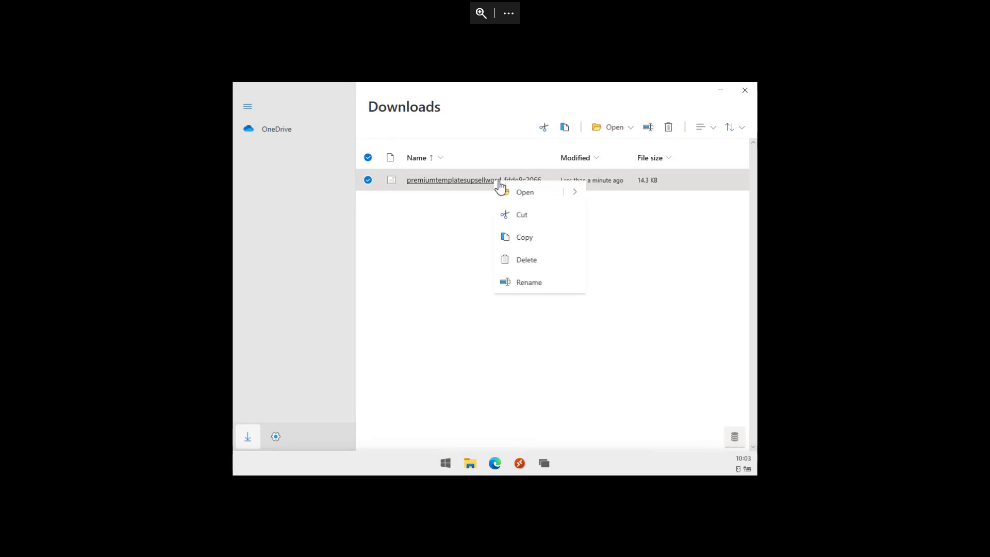
left_click(537, 264)
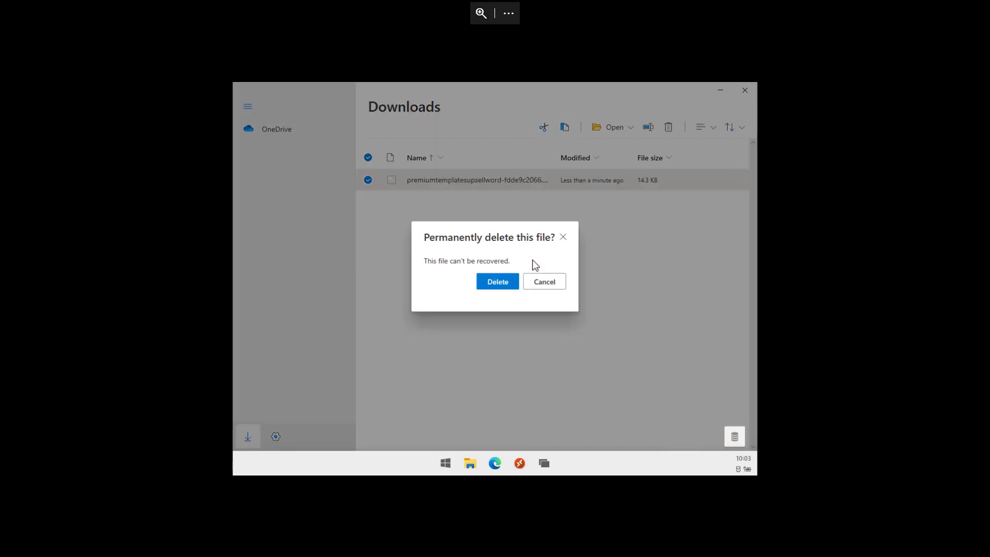
left_click(504, 283)
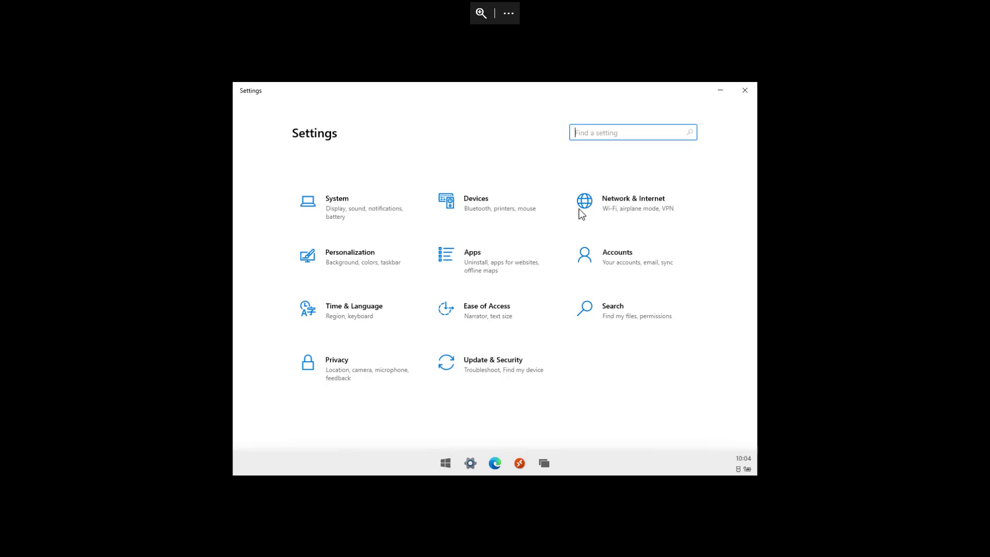
left_click(621, 217)
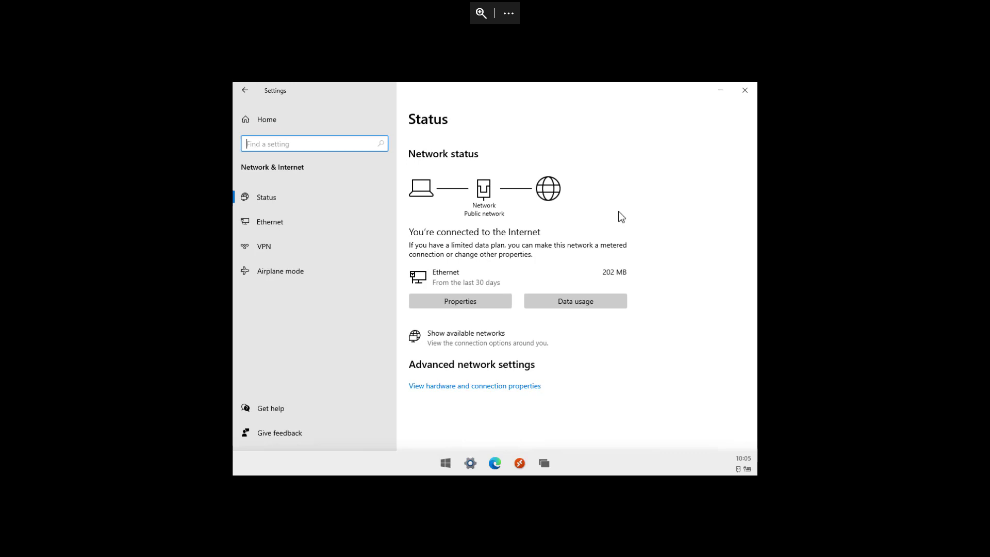
left_click(293, 122)
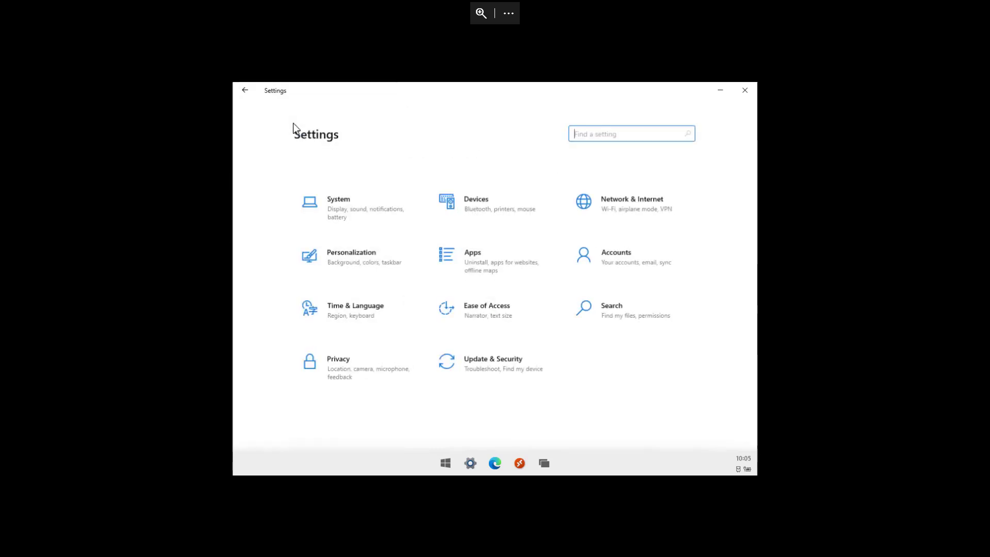
left_click(352, 257)
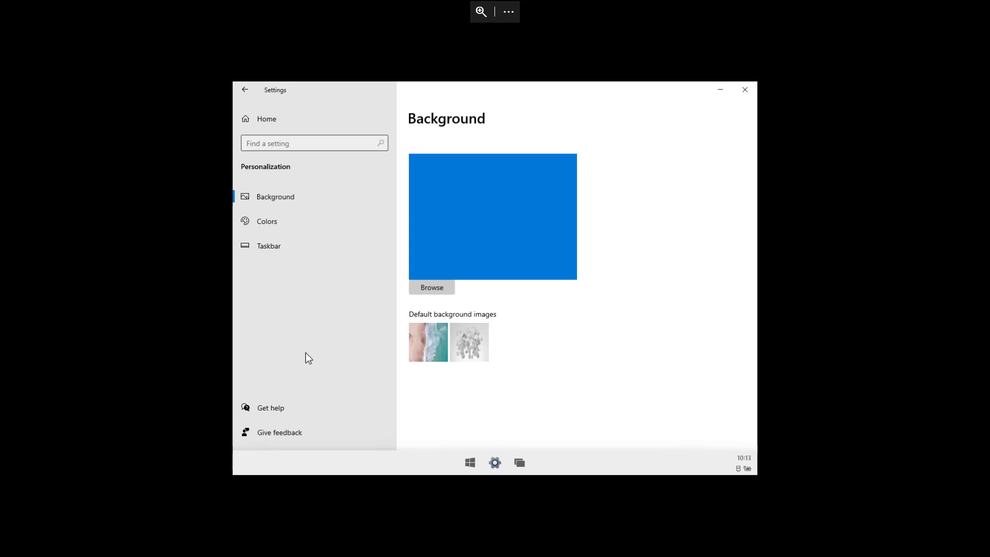
left_click(279, 116)
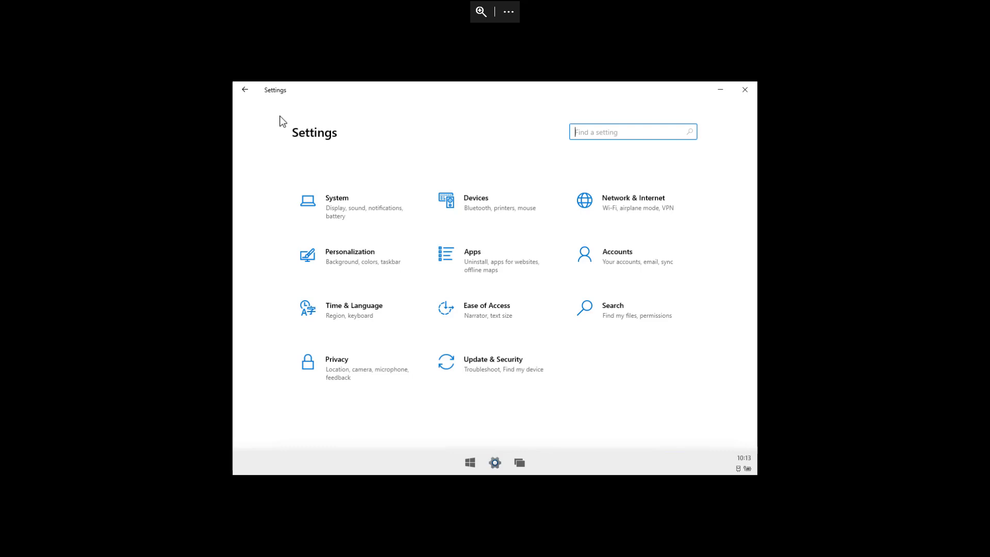
left_click(499, 218)
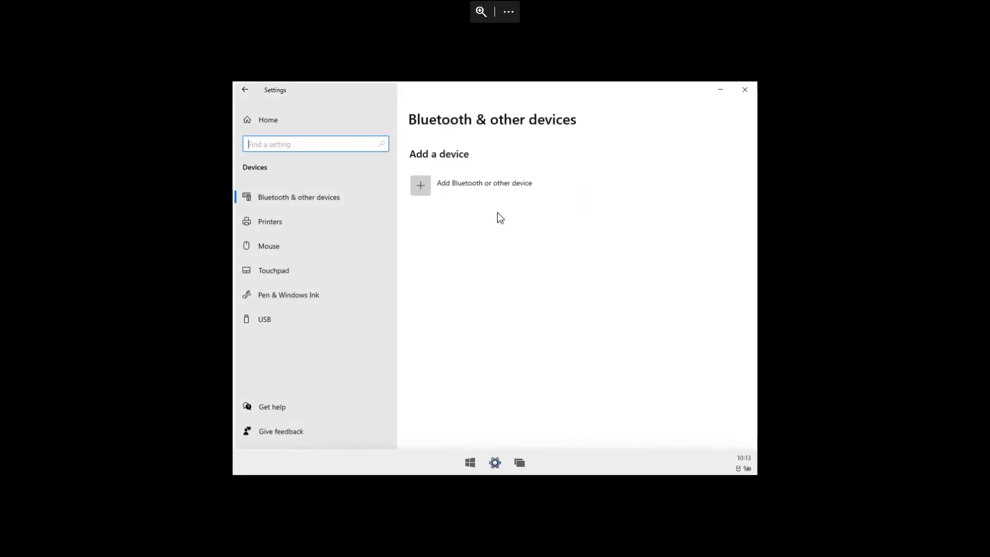
left_click(310, 220)
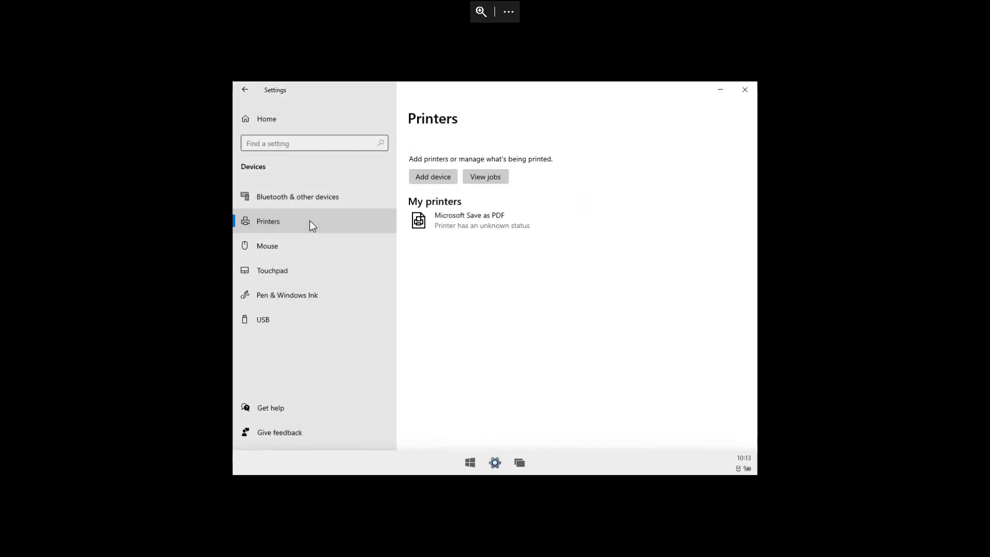
left_click(296, 245)
left_click(295, 266)
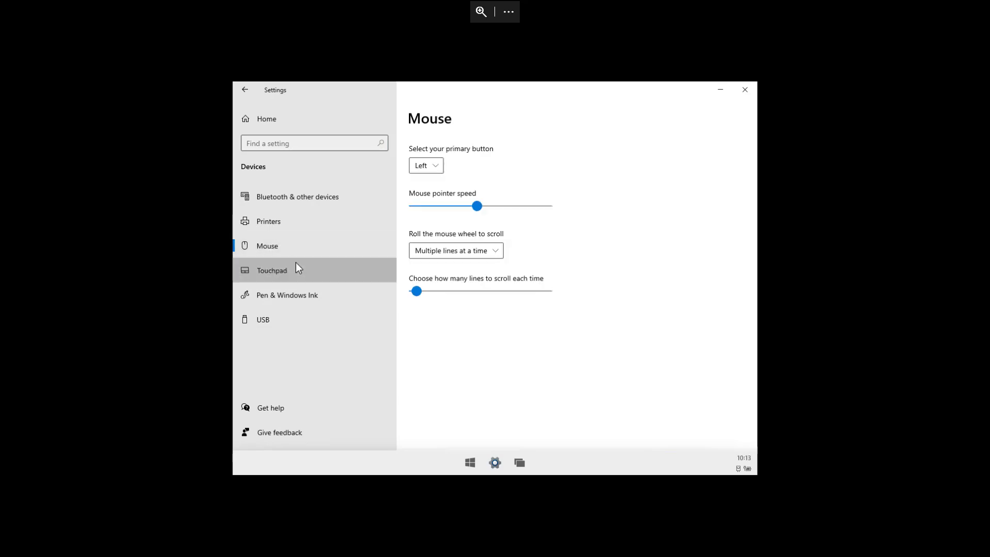
left_click(287, 311)
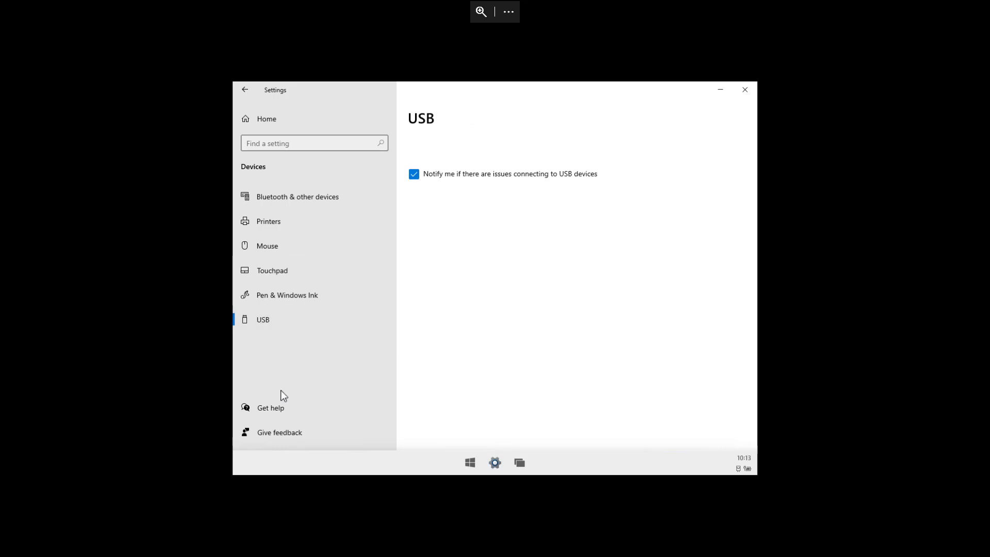
left_click(287, 119)
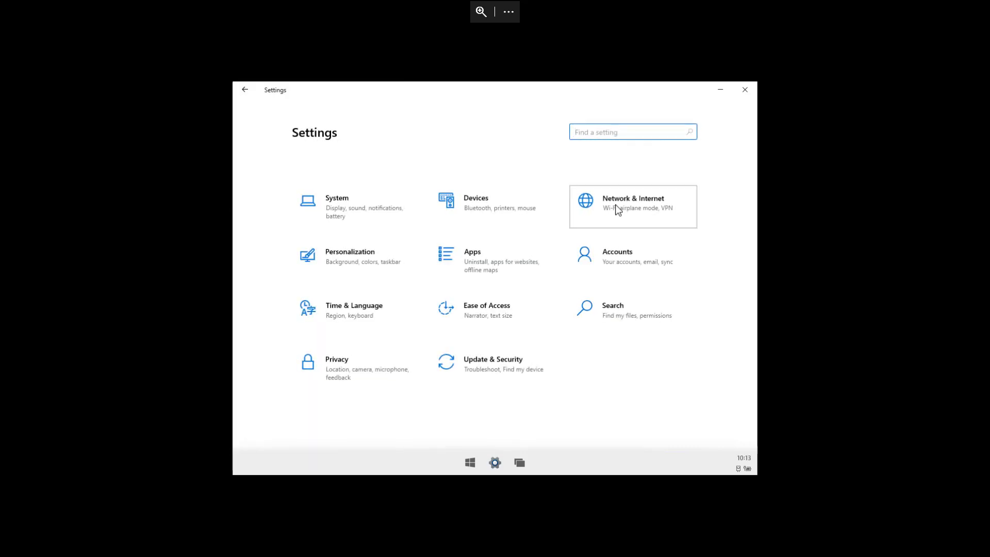
left_click(616, 210)
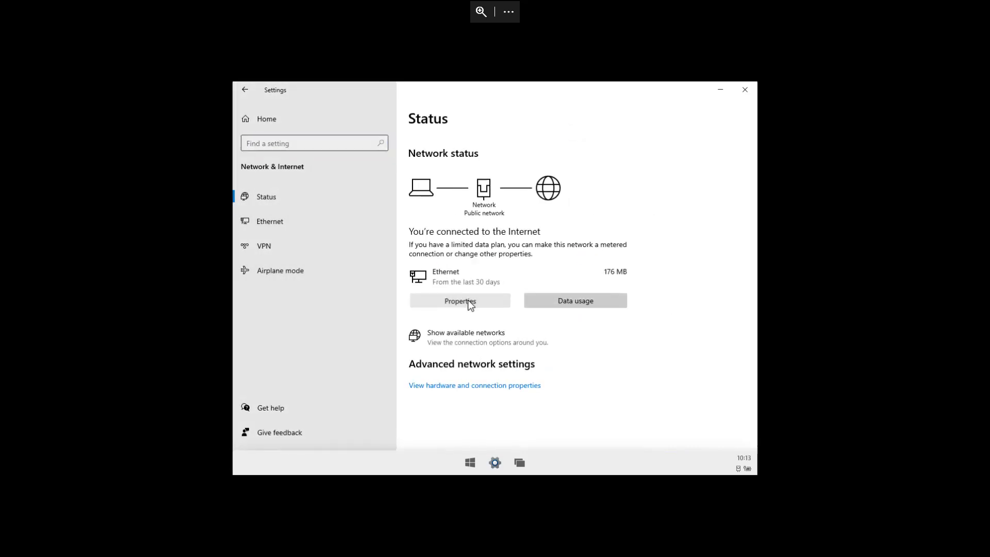
left_click(468, 299)
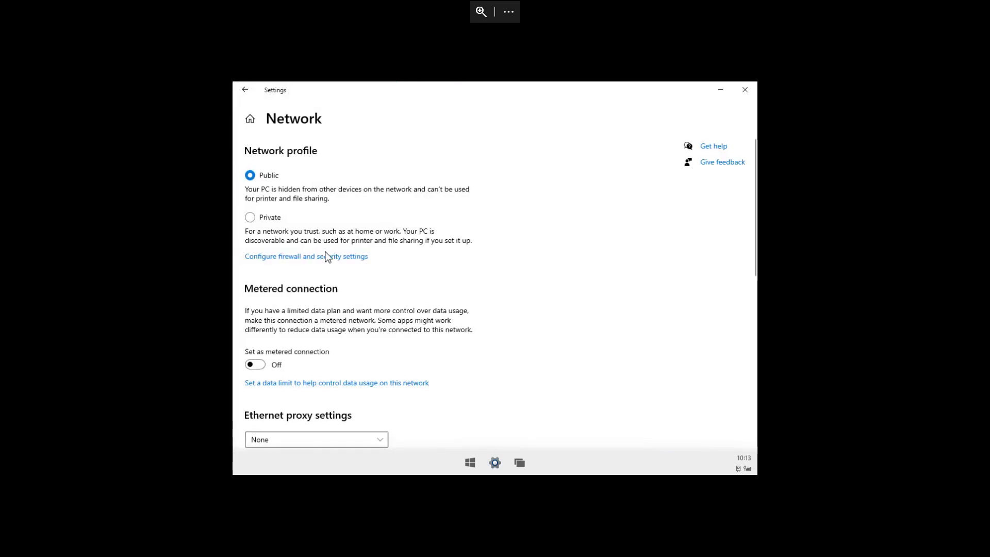
scroll(340, 273, "down", 10)
scroll(364, 301, "up", 10)
left_click(244, 90)
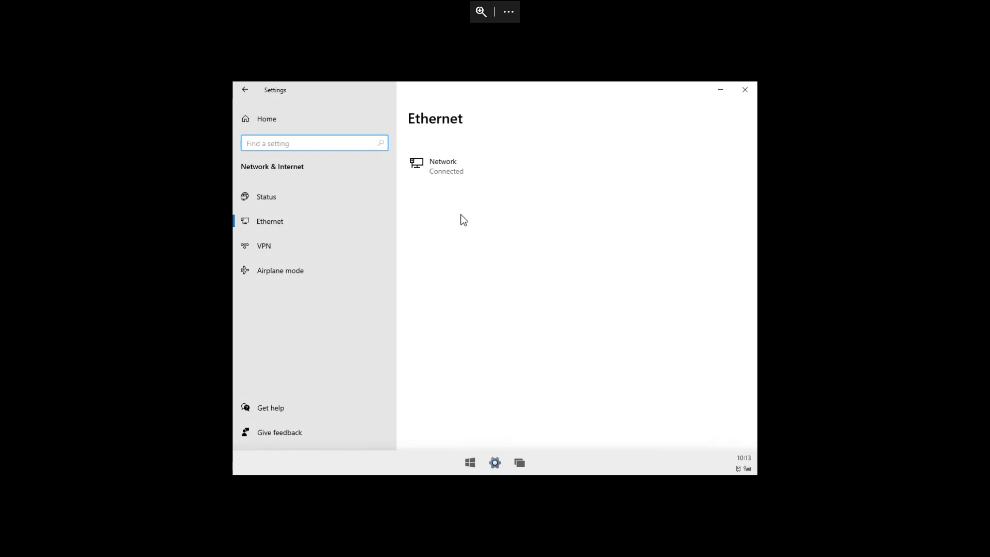
left_click(278, 198)
left_click(568, 305)
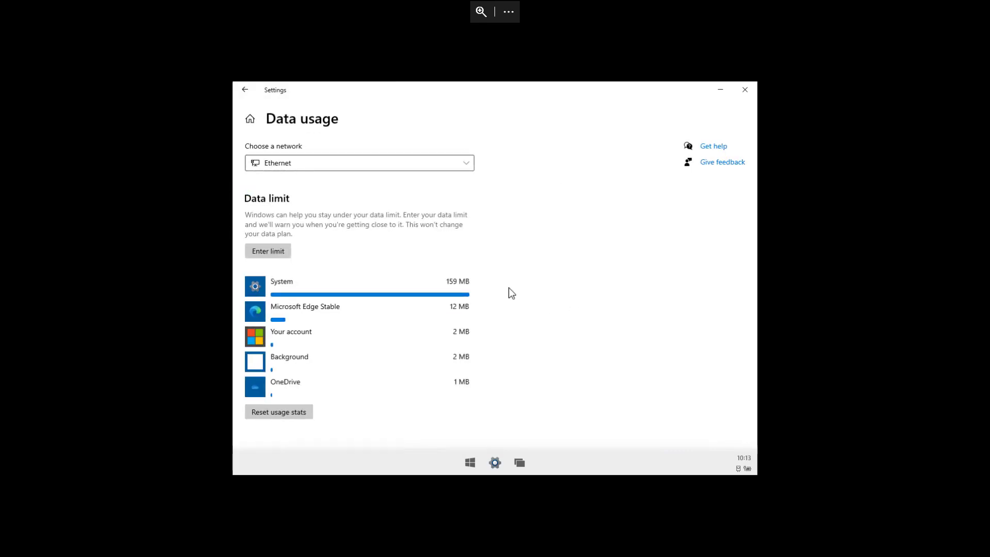
left_click(245, 91)
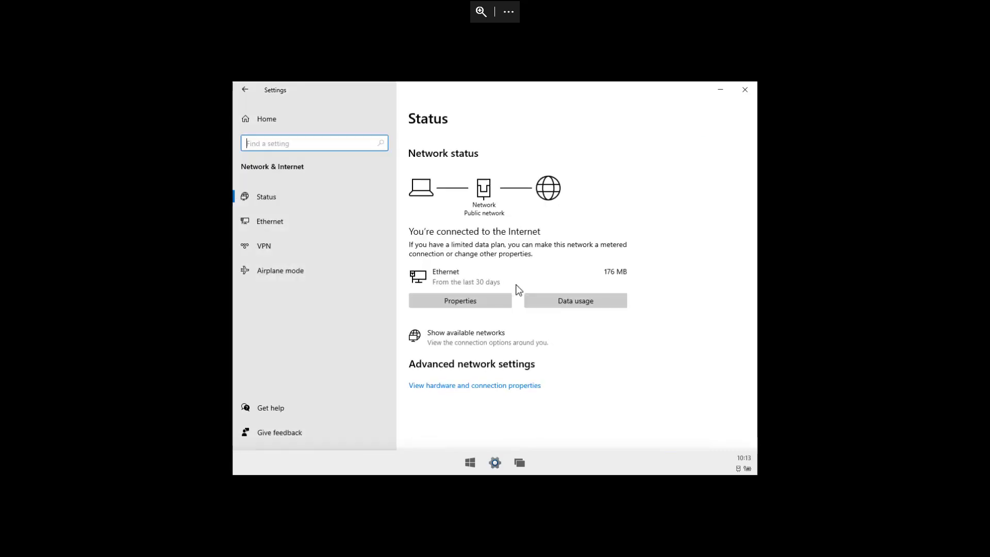
left_click(470, 346)
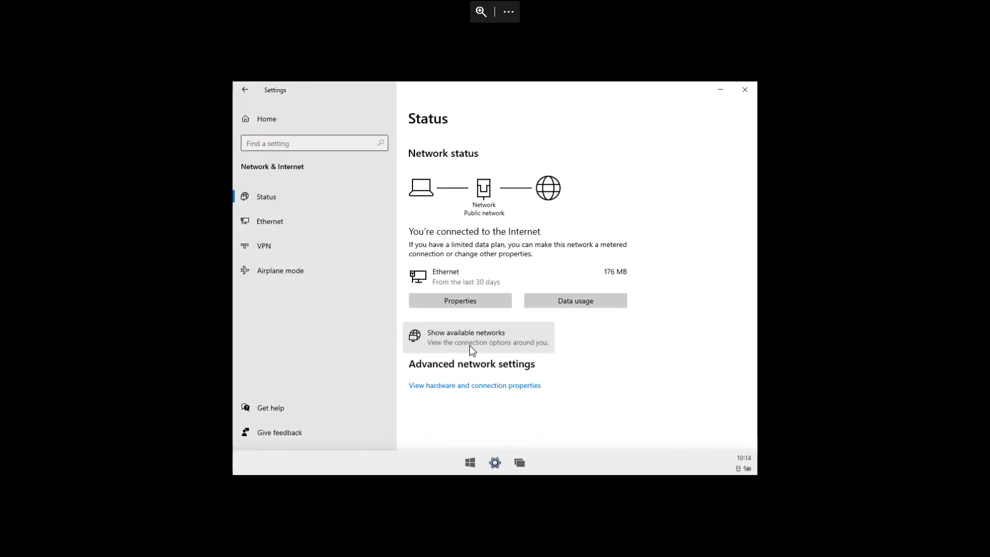
left_click(270, 231)
left_click(274, 248)
left_click(276, 274)
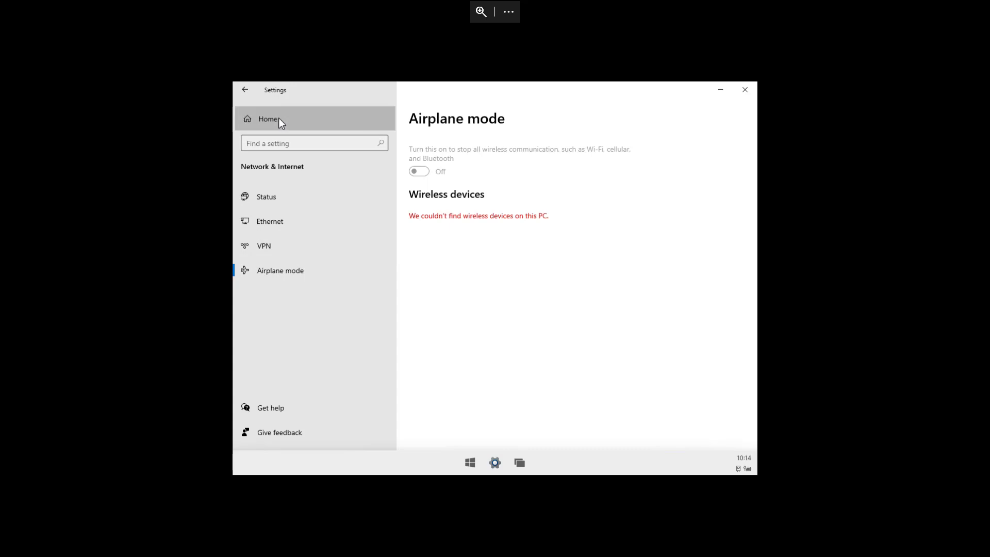
left_click(281, 121)
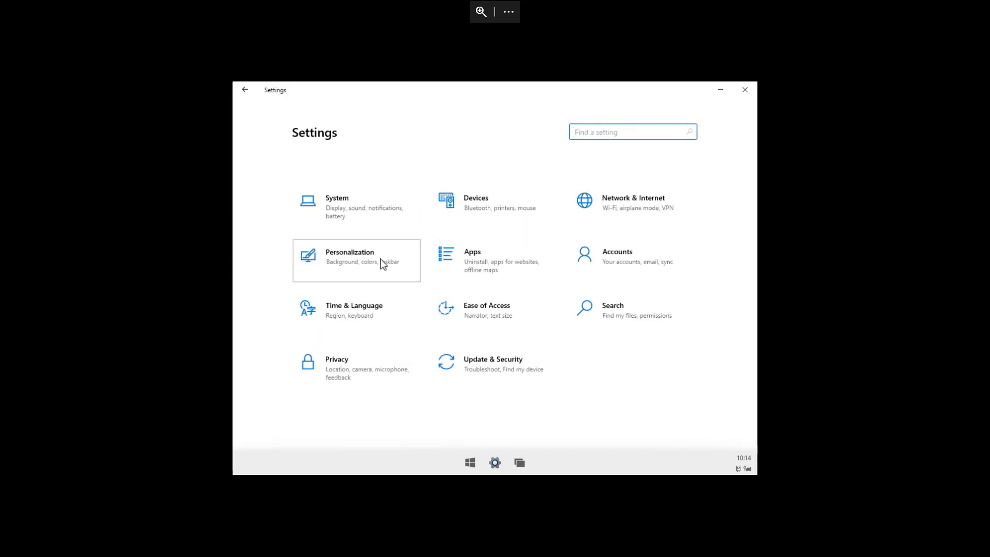
left_click(381, 262)
left_click(261, 220)
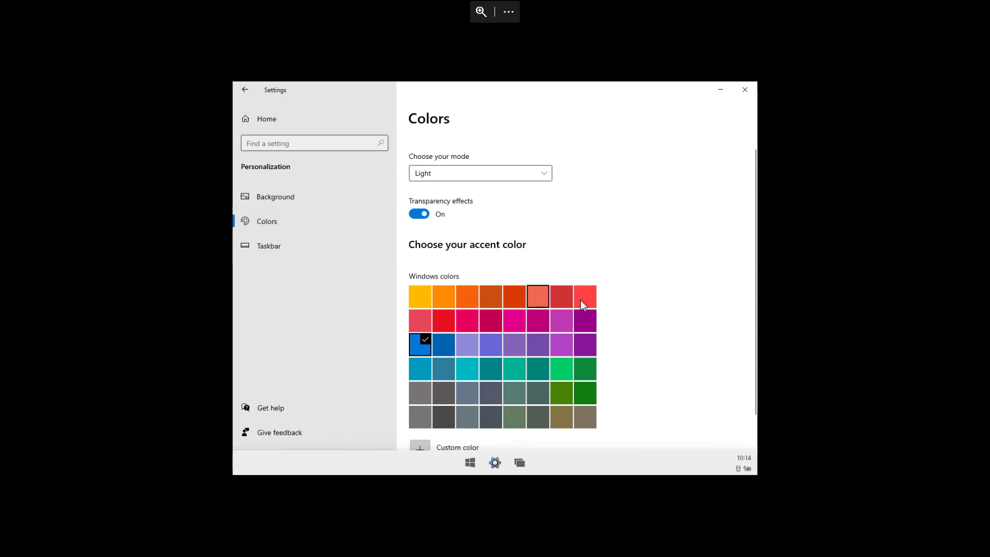
scroll(585, 302, "down", 1)
scroll(587, 303, "up", 1)
left_click(297, 247)
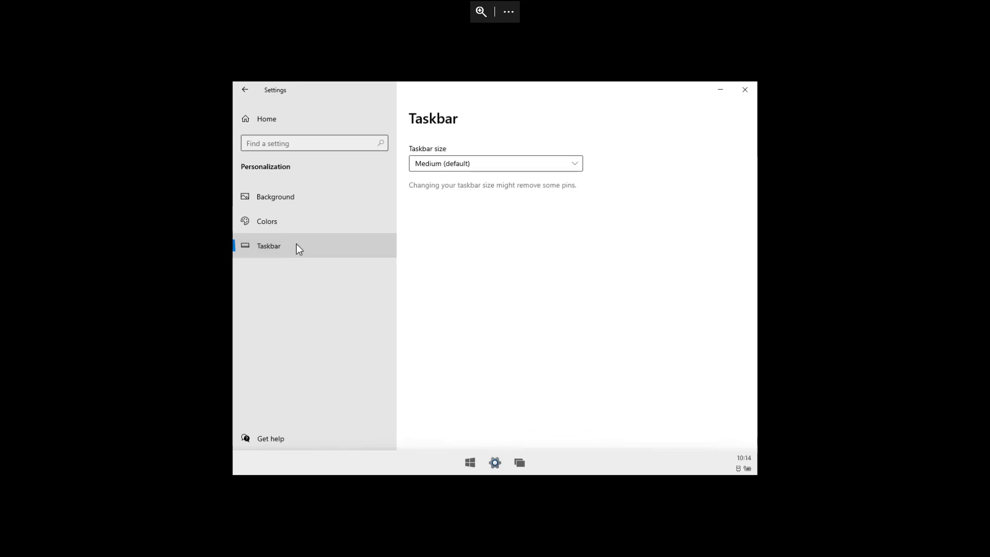
left_click(283, 117)
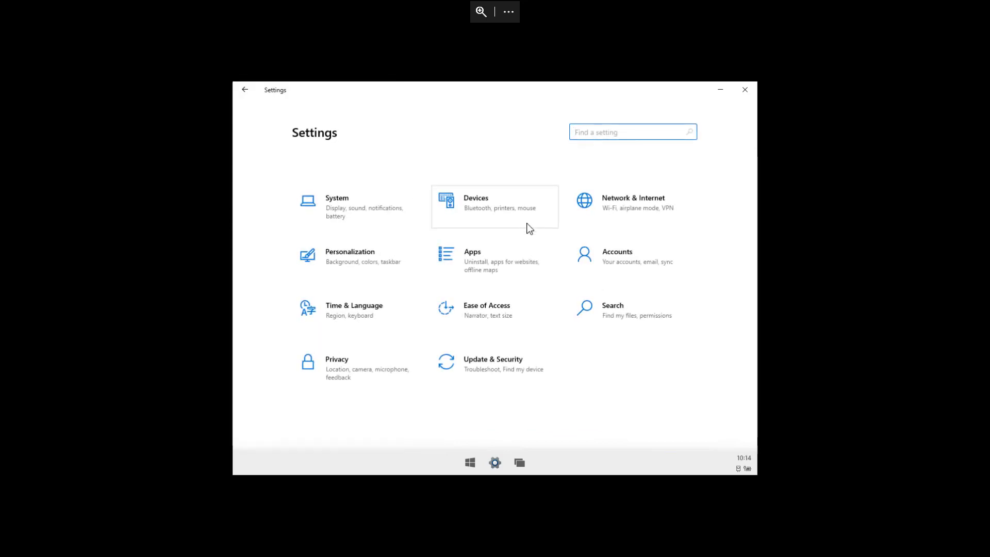
- Browse the Apps & features list, then go to the Archive apps page showing archiving On
left_click(471, 261)
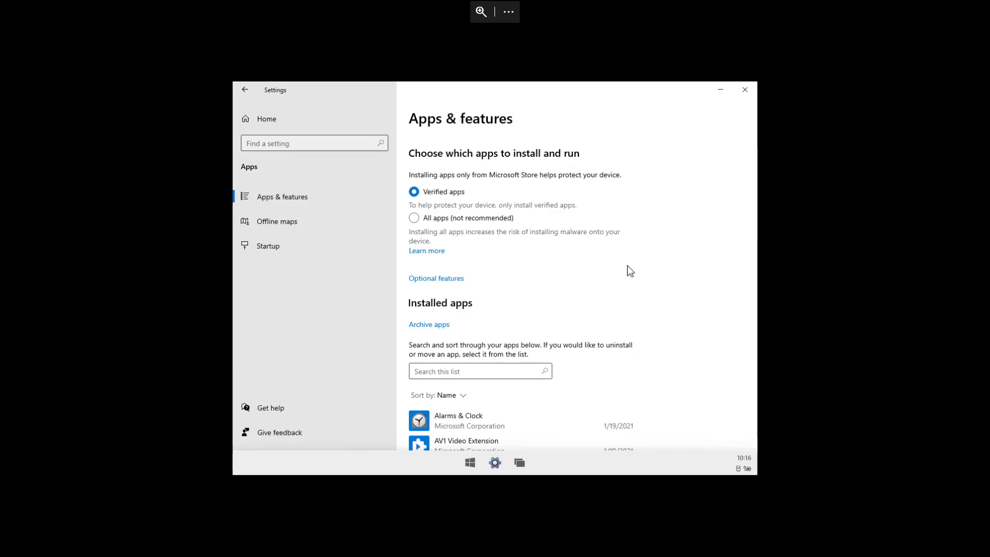
scroll(629, 271, "down", 15)
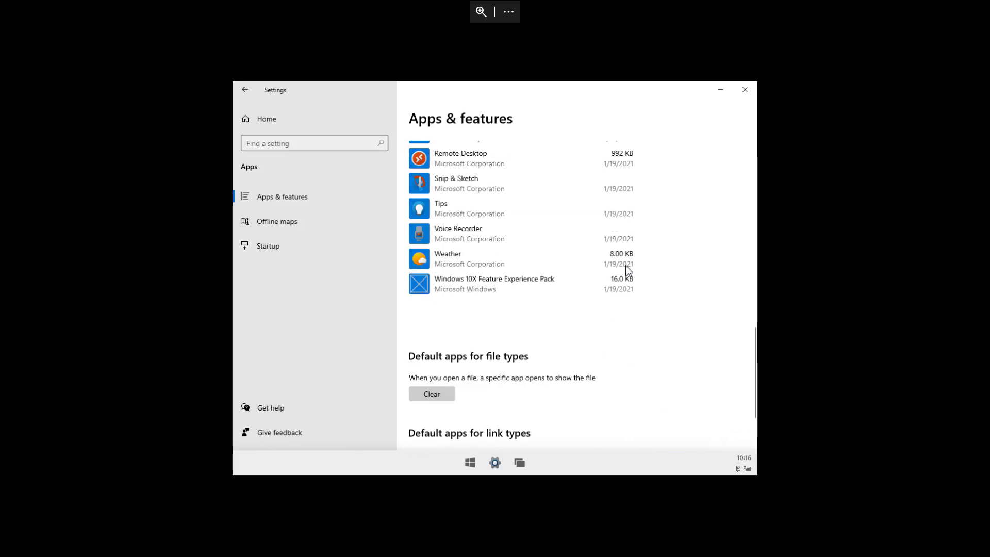
scroll(629, 272, "down", 2)
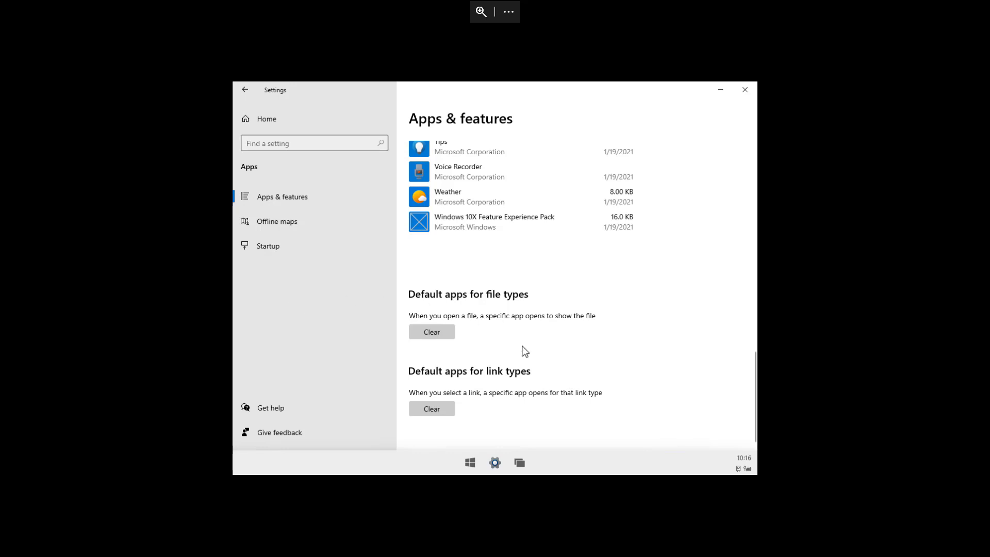
scroll(524, 351, "up", 15)
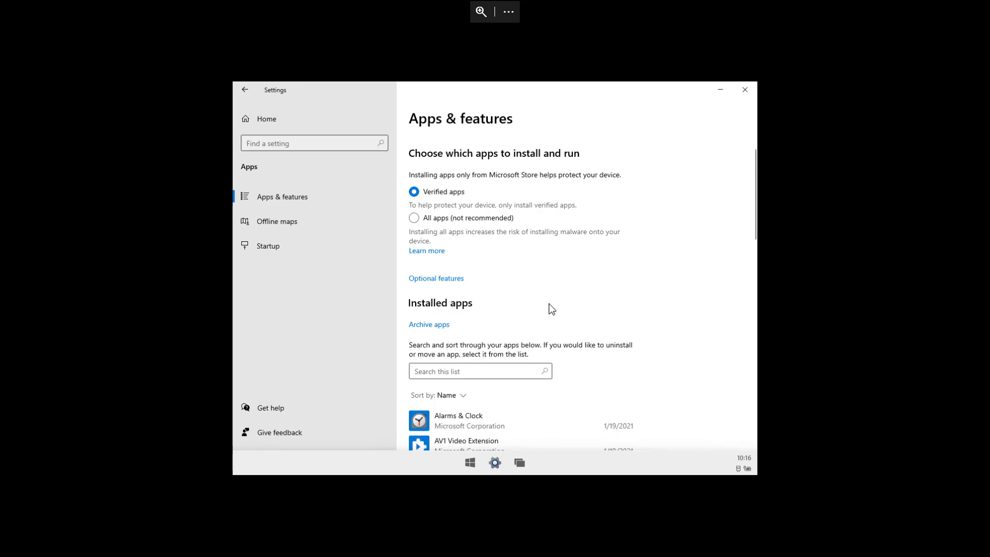
left_click(431, 325)
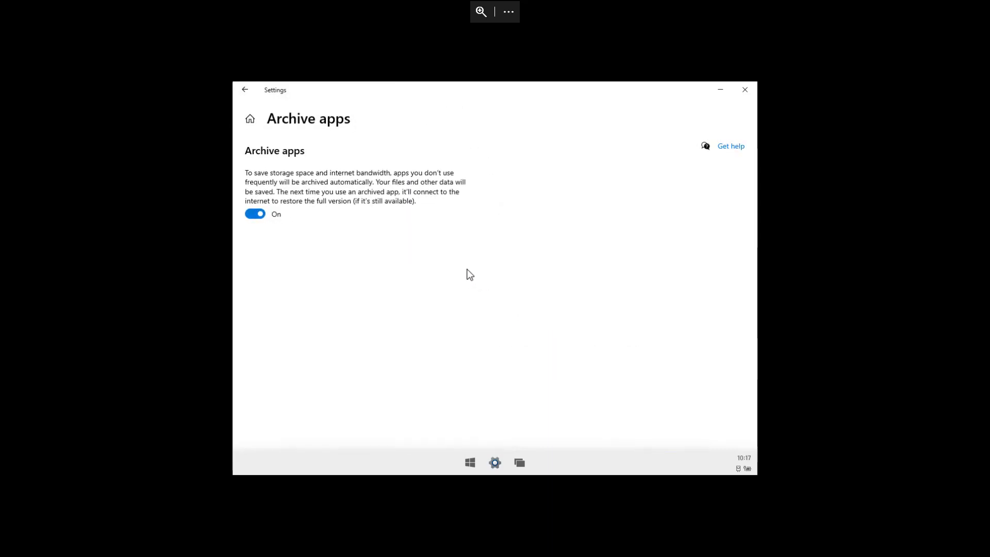